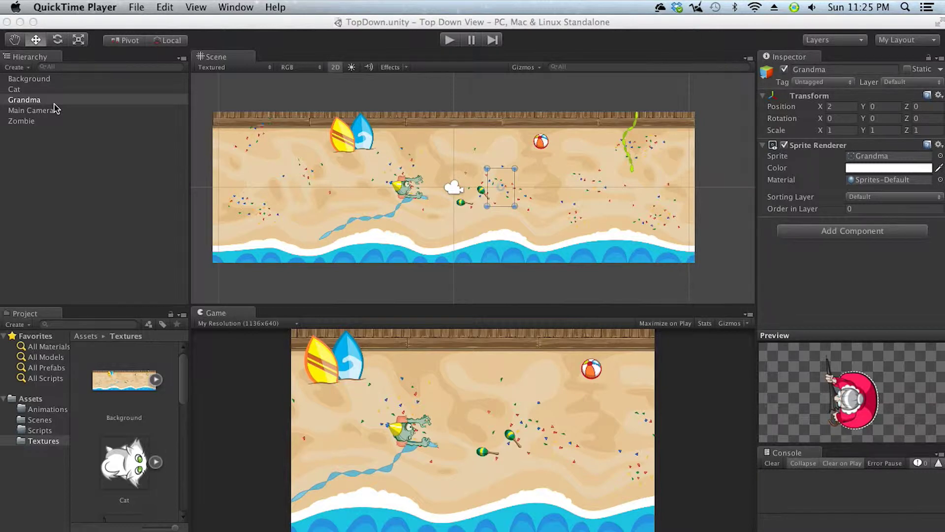
Step: Inspect the Background sprite and the Main Camera's settings, and clear the selection
{"action": "left_click", "coordinate": [344, 176]}
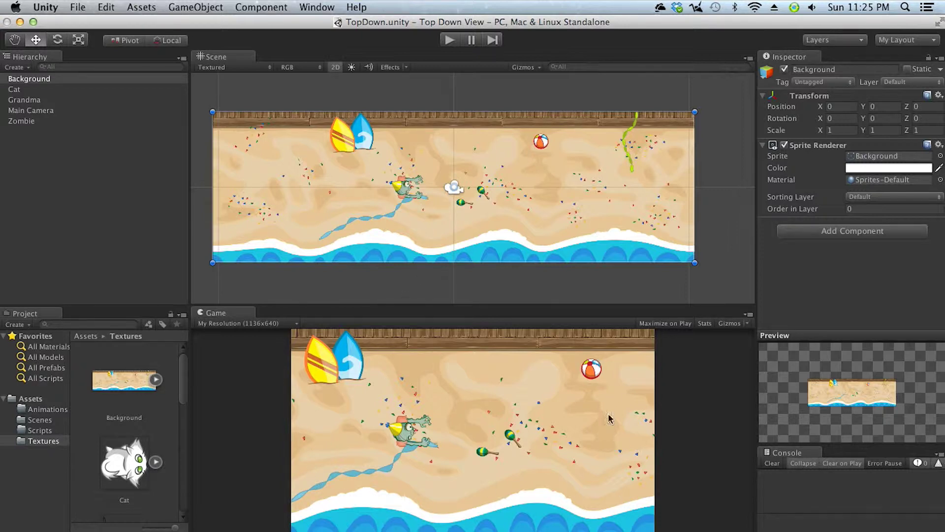
{"action": "left_click", "coordinate": [49, 111]}
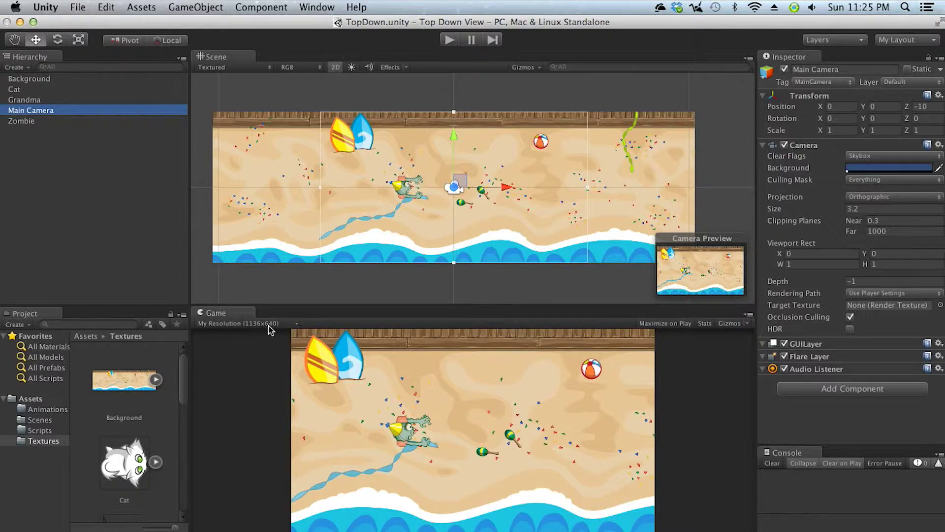
{"action": "left_click", "coordinate": [333, 285]}
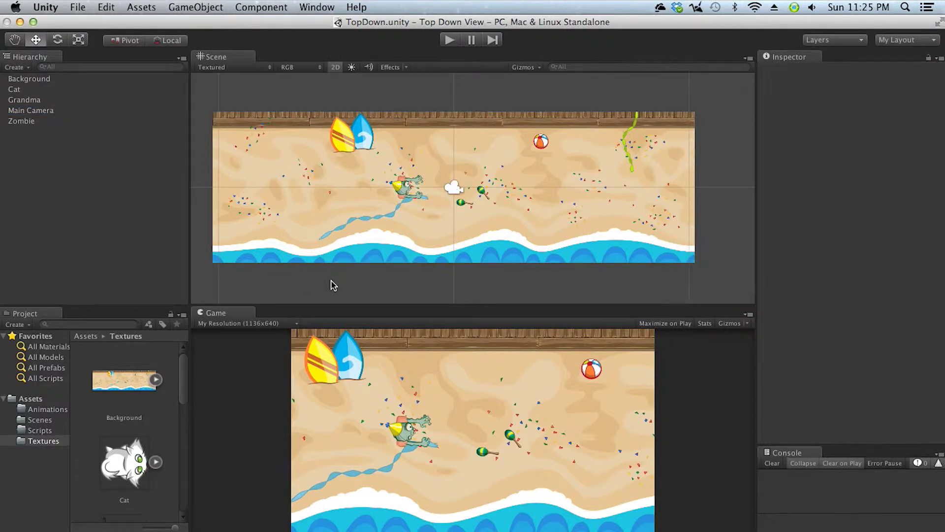
Step: Nudge the background slightly in the scene and reset its Y position to 0
{"action": "left_click", "coordinate": [326, 229]}
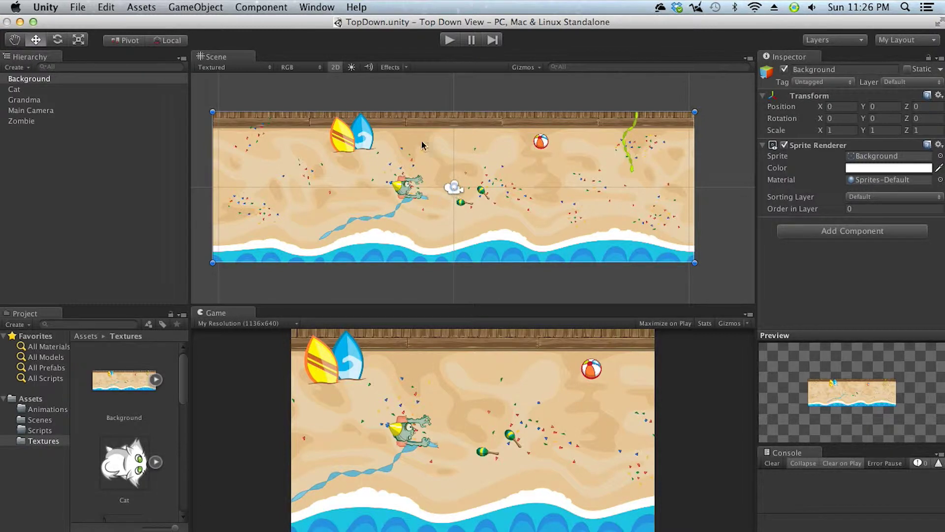
{"action": "left_click_drag", "start_coordinate": [411, 186], "coordinate": [408, 187]}
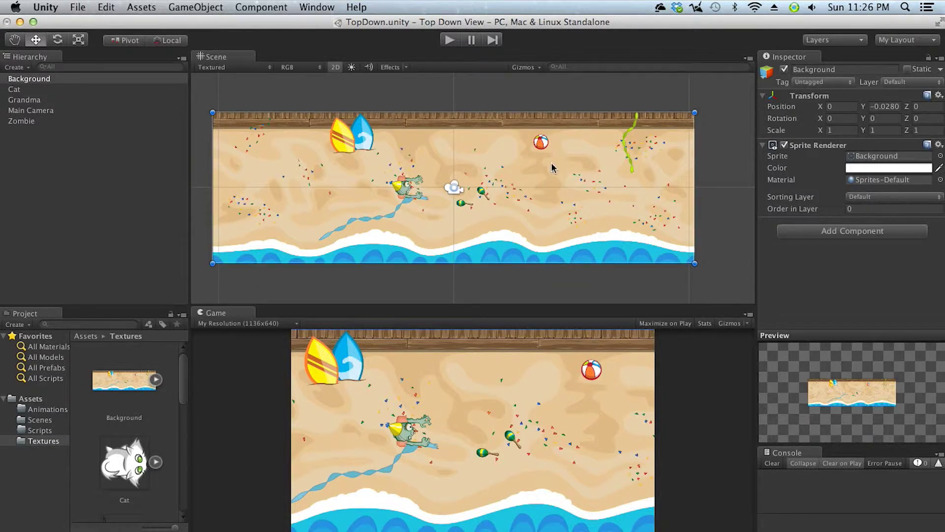
{"action": "left_click", "coordinate": [895, 107]}
{"action": "type", "text": "0"}
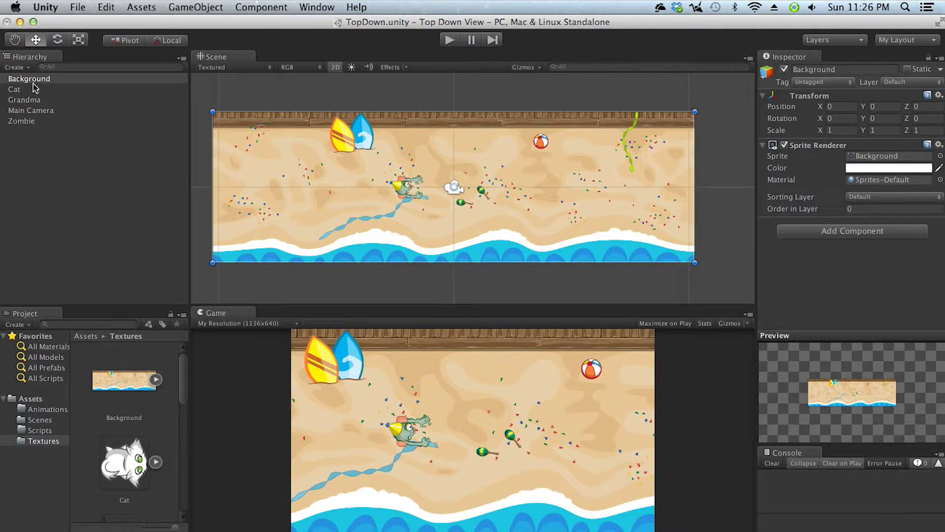
Step: Compare the Cat, Grandma, Zombie and Background object settings, including the available sorting layer and tag options
{"action": "left_click", "coordinate": [15, 91]}
{"action": "left_click", "coordinate": [17, 99]}
{"action": "left_click", "coordinate": [19, 120]}
{"action": "left_click", "coordinate": [18, 99]}
{"action": "left_click", "coordinate": [15, 89]}
{"action": "left_click", "coordinate": [24, 79]}
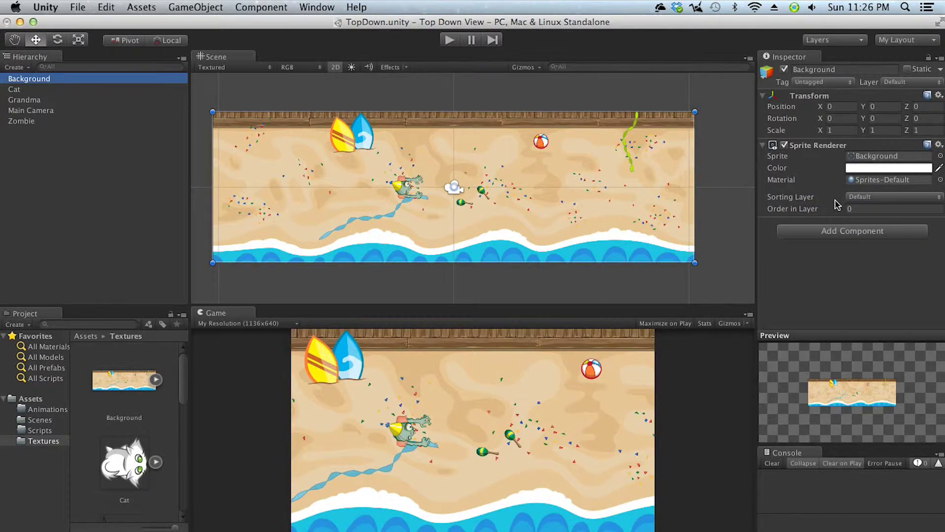
{"action": "left_click", "coordinate": [881, 198]}
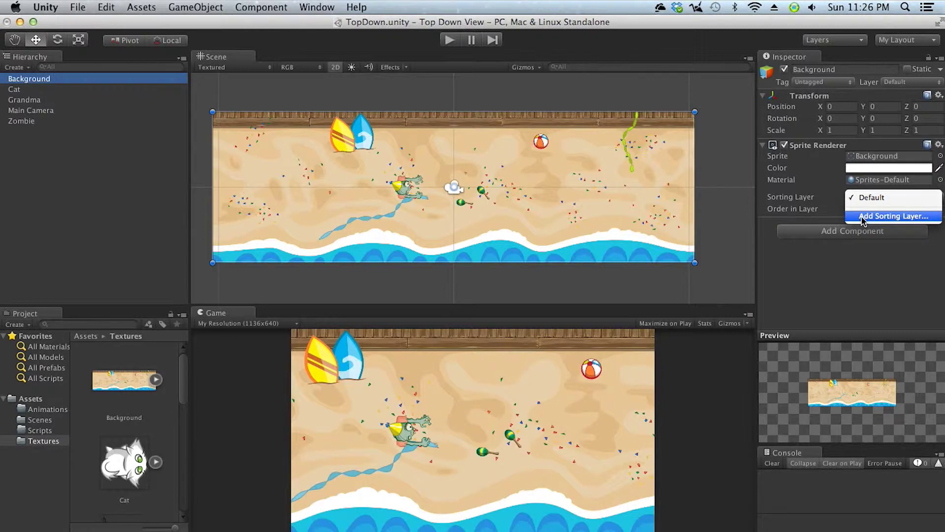
{"action": "left_click", "coordinate": [855, 86]}
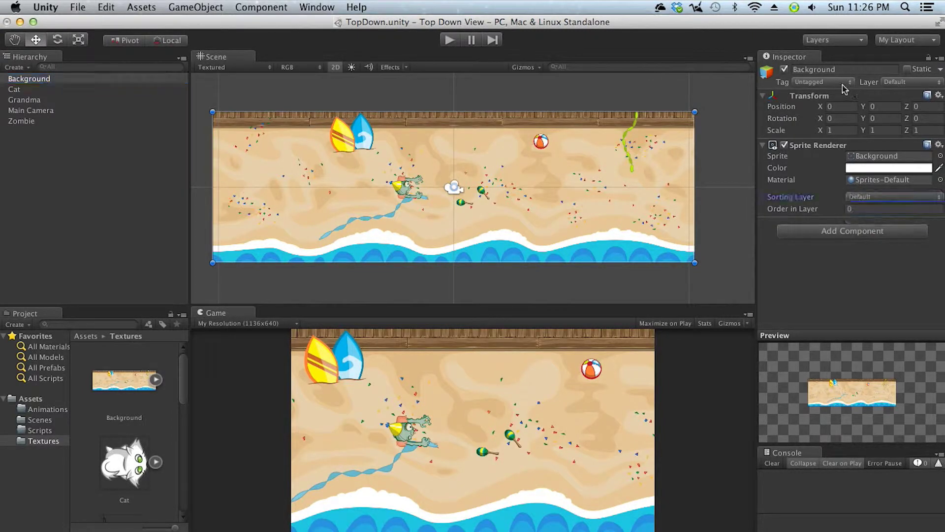
{"action": "left_click", "coordinate": [840, 83]}
{"action": "left_click", "coordinate": [881, 88]}
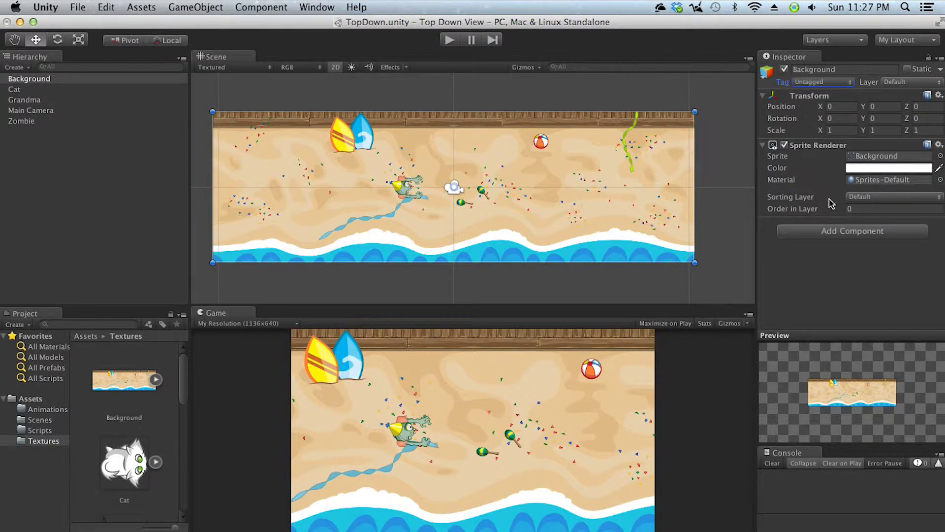
Step: Add a new sorting layer named Cats after the Default layer
{"action": "left_click", "coordinate": [877, 198]}
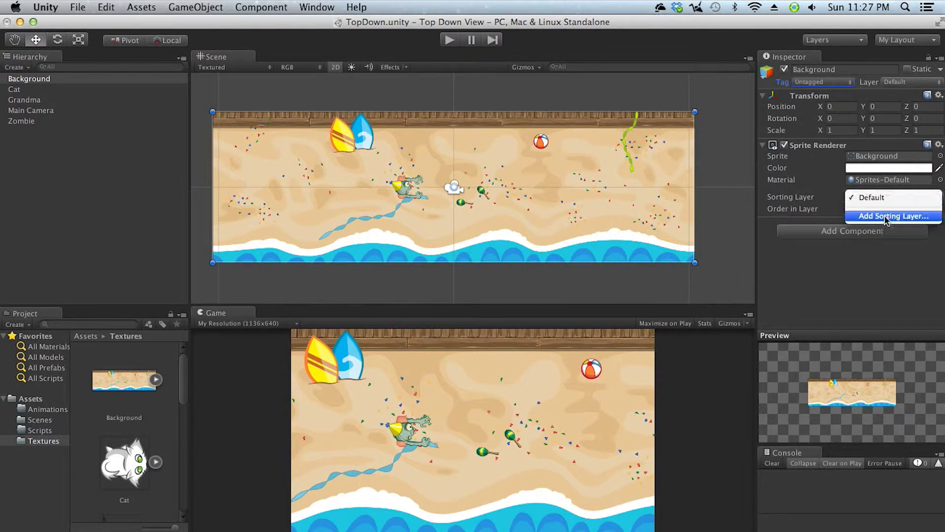
{"action": "left_click", "coordinate": [886, 218]}
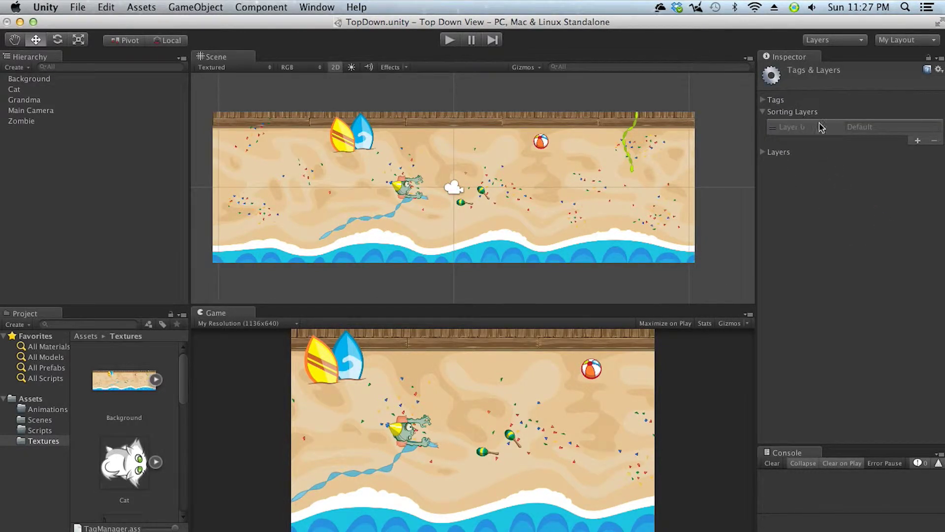
{"action": "left_click", "coordinate": [919, 142]}
{"action": "left_click", "coordinate": [903, 139]}
{"action": "type", "text": "Cats"}
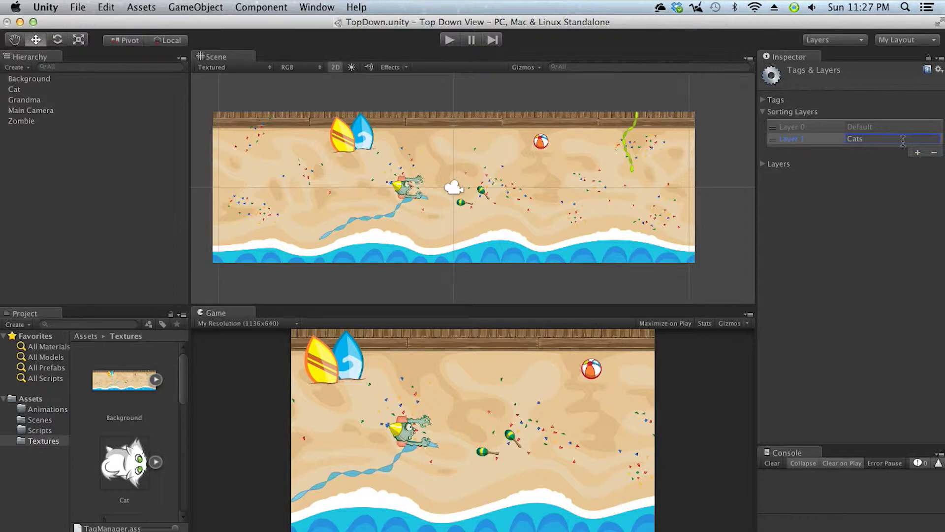
Step: Add two more sorting layers named Grandmas and Zombie, in that order, after Cats
{"action": "left_click", "coordinate": [918, 153]}
{"action": "left_click", "coordinate": [894, 151]}
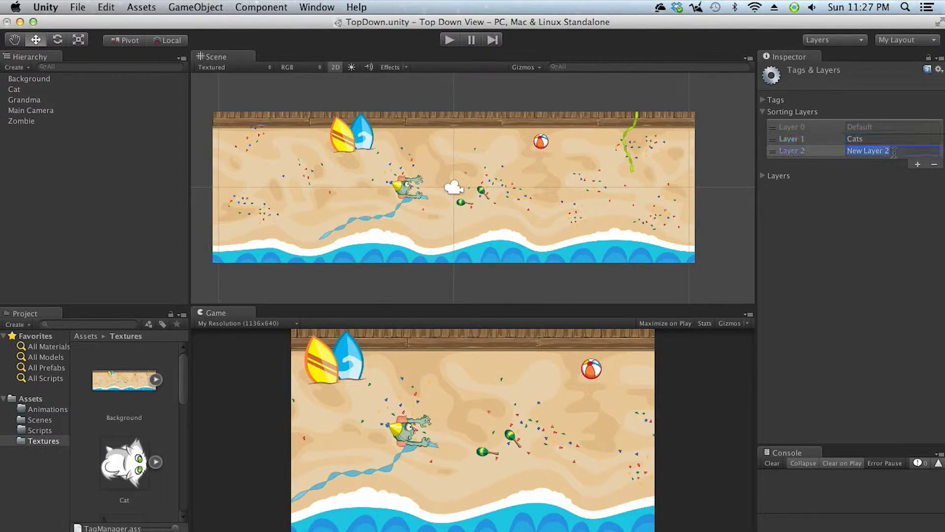
{"action": "type", "text": "En"}
{"action": "left_click", "coordinate": [917, 164]}
{"action": "left_click", "coordinate": [898, 163]}
{"action": "type", "text": "Zombie"}
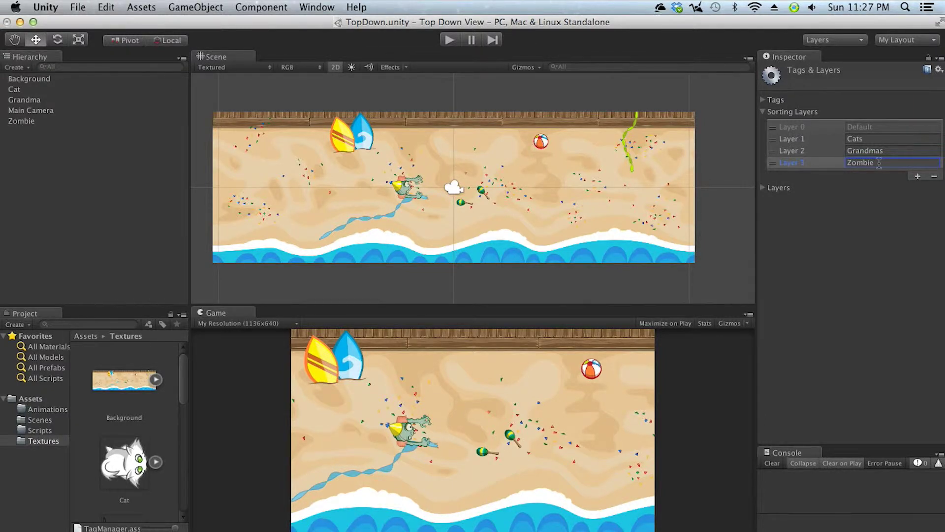
{"action": "mouse_move", "coordinate": [773, 151]}
{"action": "left_mouse_down"}
{"action": "mouse_move", "coordinate": [778, 124]}
{"action": "mouse_move", "coordinate": [781, 154]}
{"action": "mouse_move", "coordinate": [781, 125]}
{"action": "mouse_move", "coordinate": [788, 146]}
{"action": "left_mouse_up"}
{"action": "left_click", "coordinate": [762, 113]}
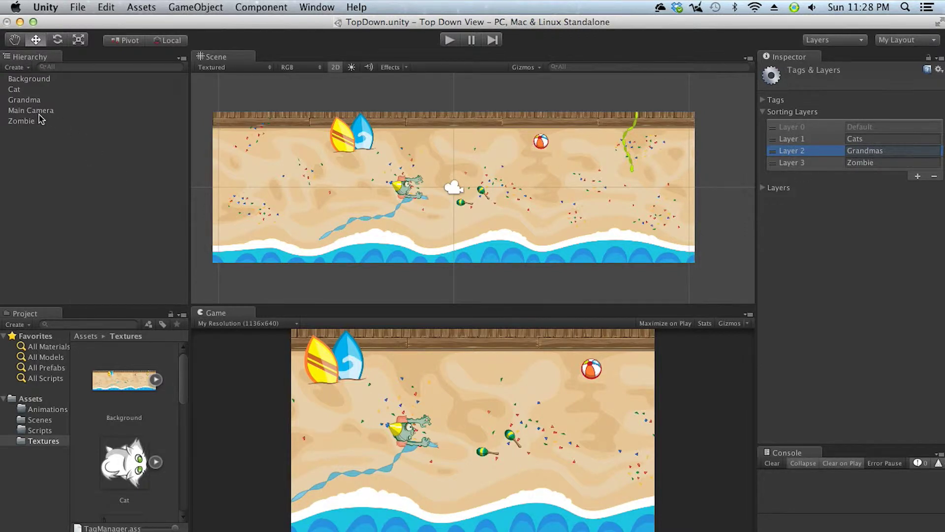
Step: Assign the Cat sprite to the Cats sorting layer
{"action": "left_click", "coordinate": [41, 83]}
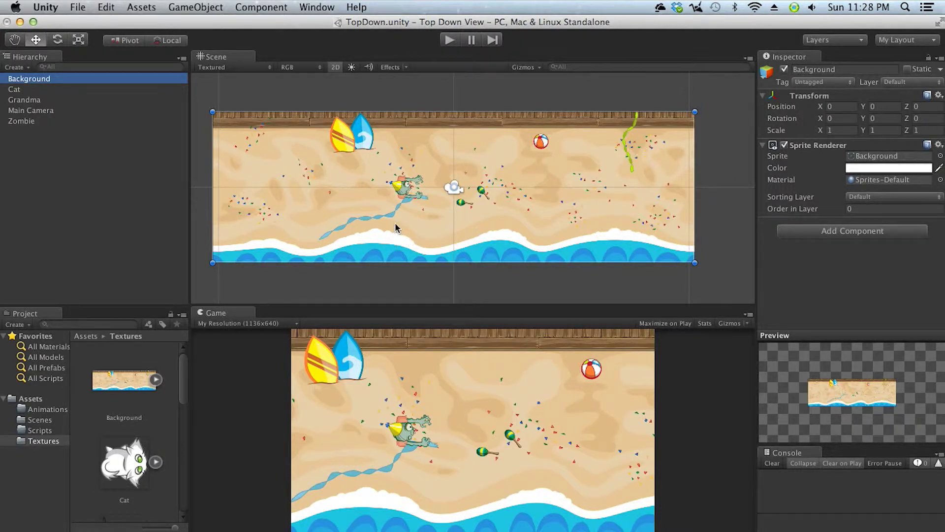
{"action": "left_click", "coordinate": [14, 89]}
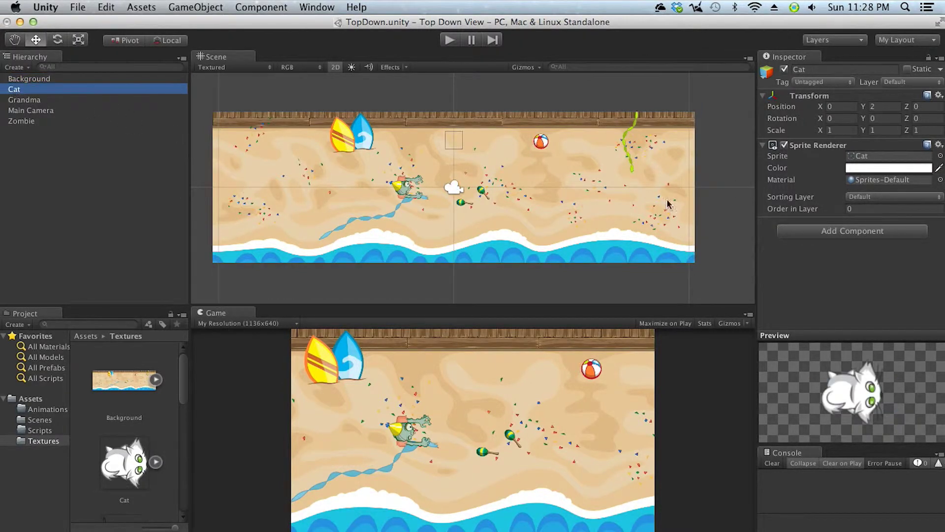
{"action": "left_click", "coordinate": [874, 198]}
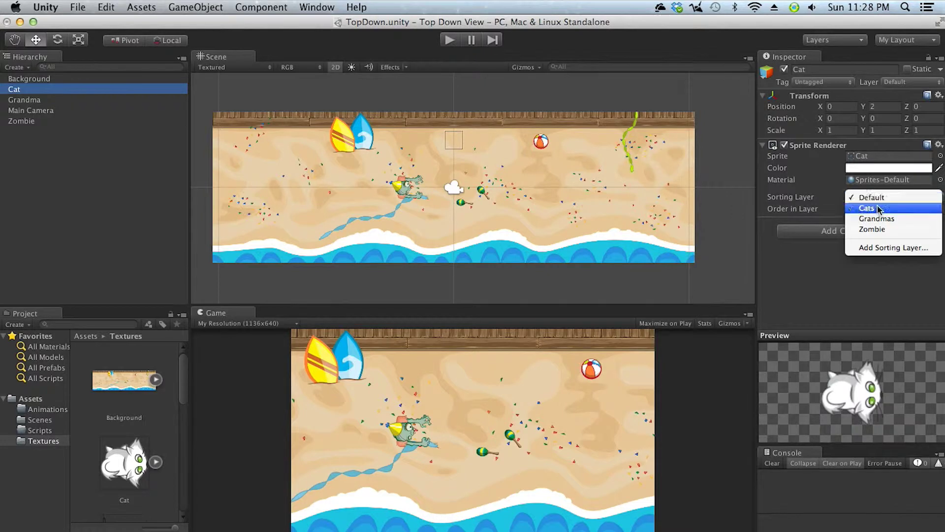
{"action": "left_click", "coordinate": [877, 208]}
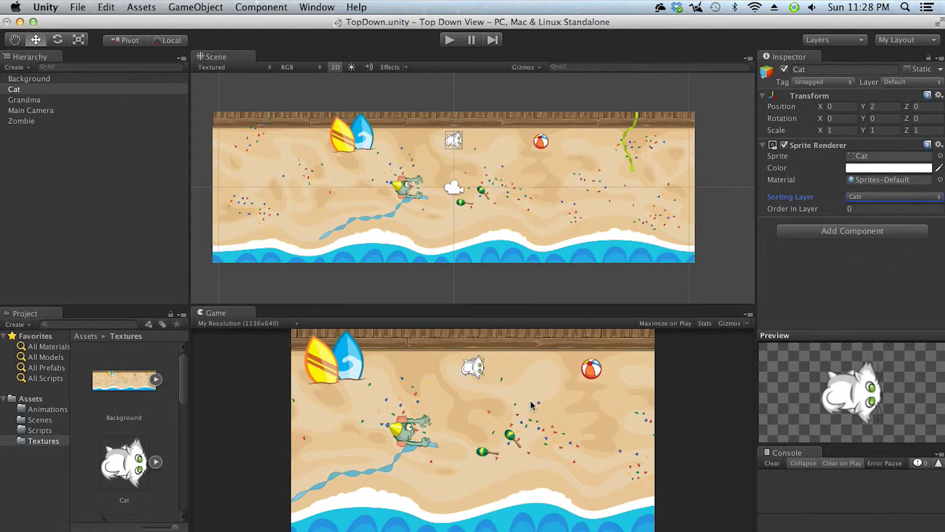
Step: Assign the Grandma sprite to the Grandmas sorting layer and the Zombie sprite to the Zombie sorting layer
{"action": "left_click", "coordinate": [33, 102]}
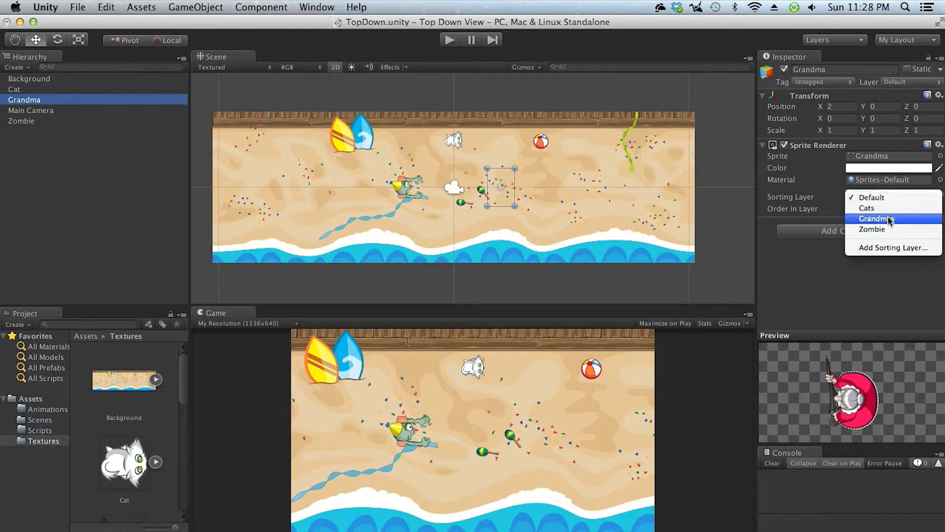
{"action": "left_click", "coordinate": [877, 219]}
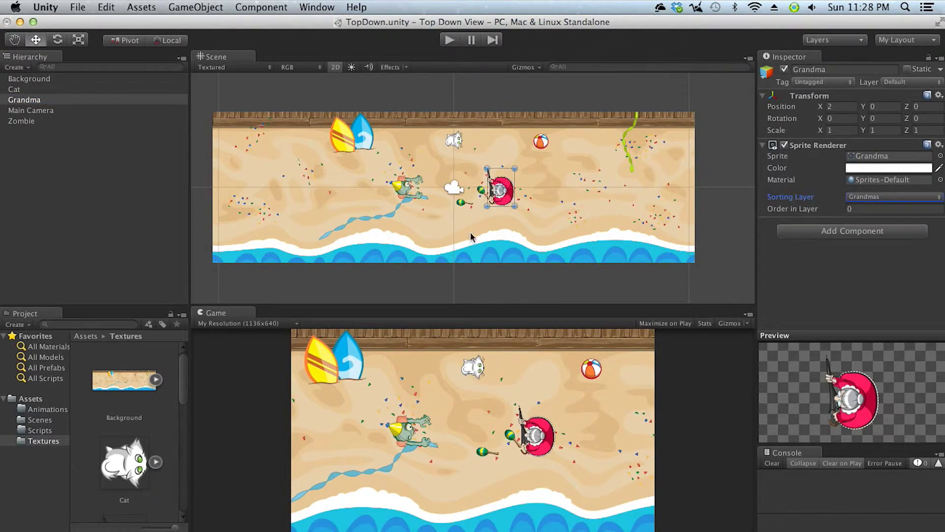
{"action": "left_click", "coordinate": [29, 121]}
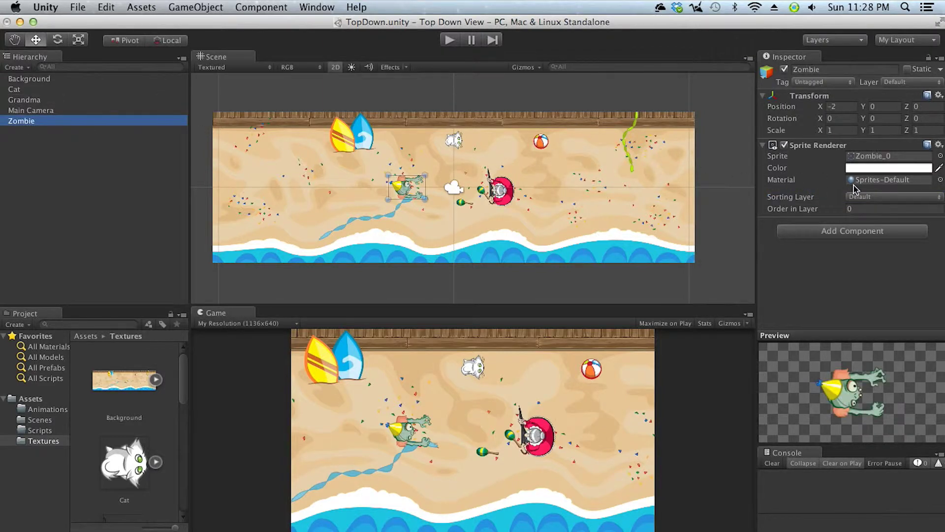
{"action": "left_click", "coordinate": [874, 197]}
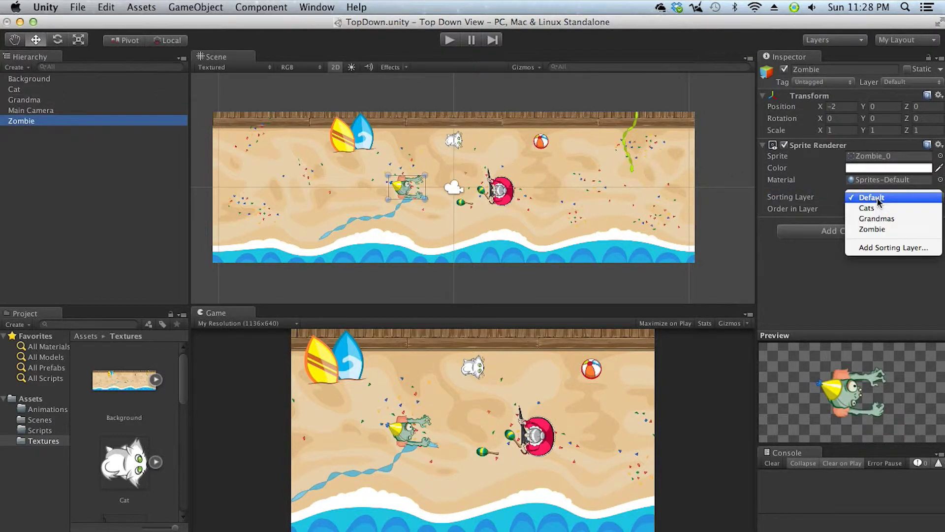
{"action": "left_click", "coordinate": [881, 229]}
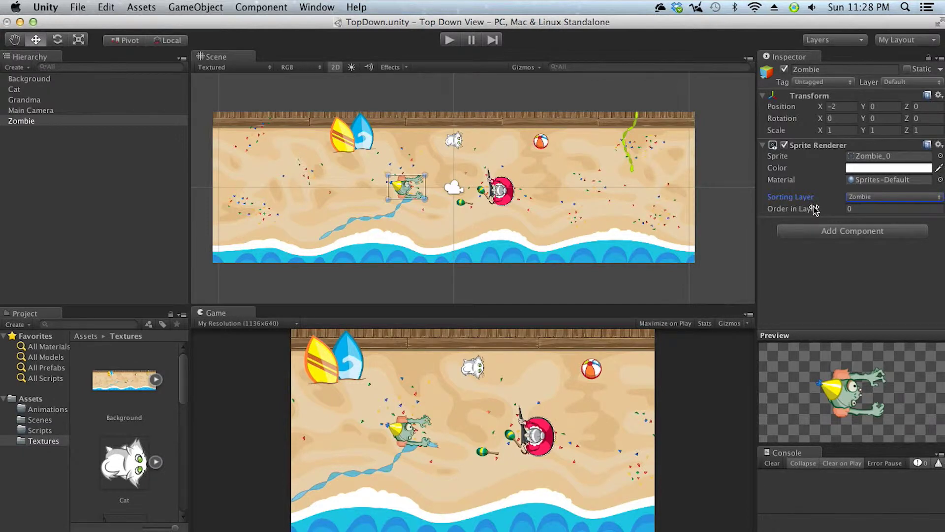
Step: Run the scene briefly, stop it, and show the rendering statistics in the Game view
{"action": "left_click", "coordinate": [449, 39]}
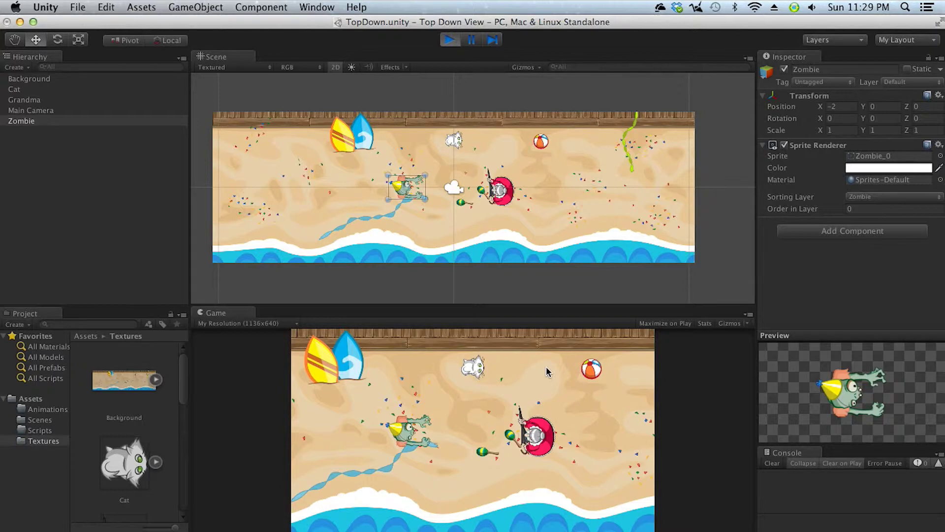
{"action": "left_click", "coordinate": [451, 41]}
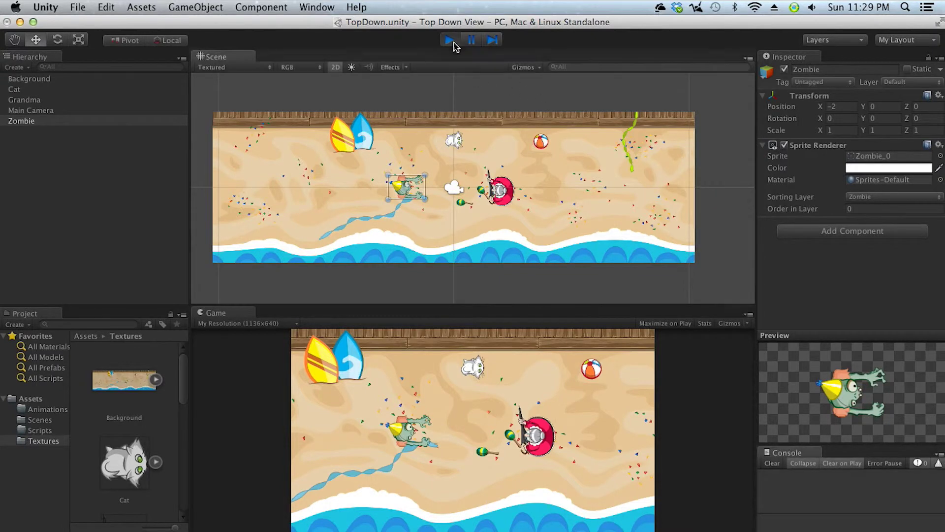
{"action": "left_click", "coordinate": [705, 324]}
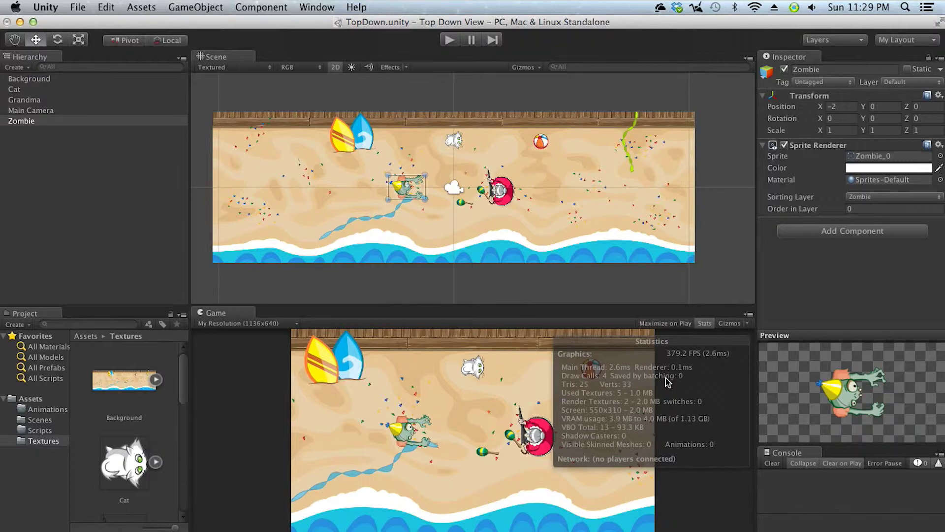
Step: Examine the Zombie_1 and Zombie_0 sprites and the import settings of the Zombie sprite sheet in the Textures folder
{"action": "left_click", "coordinate": [140, 384]}
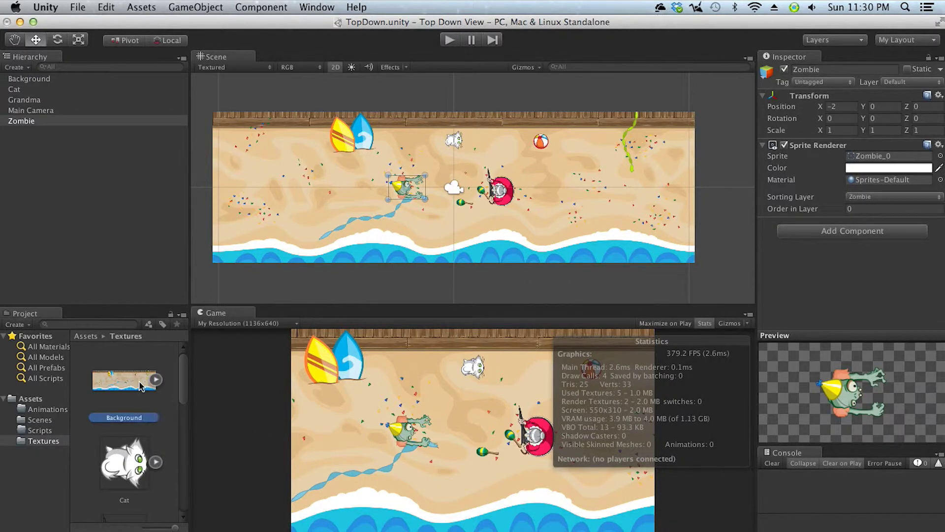
{"action": "scroll", "coordinate": [152, 441], "scroll_direction": "down", "scroll_amount": 5}
{"action": "scroll", "coordinate": [148, 444], "scroll_direction": "down", "scroll_amount": 3}
{"action": "left_click", "coordinate": [140, 436]}
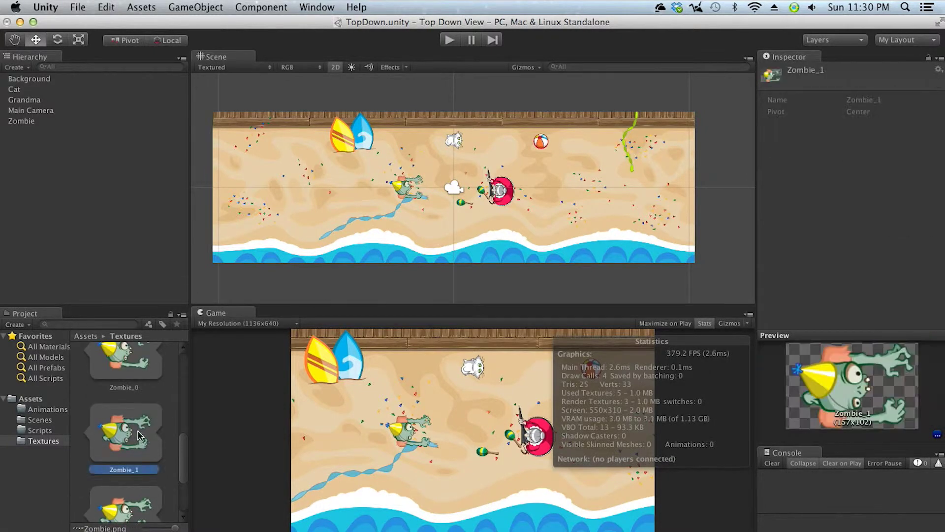
{"action": "left_click", "coordinate": [130, 377]}
{"action": "scroll", "coordinate": [131, 379], "scroll_direction": "up", "scroll_amount": 5}
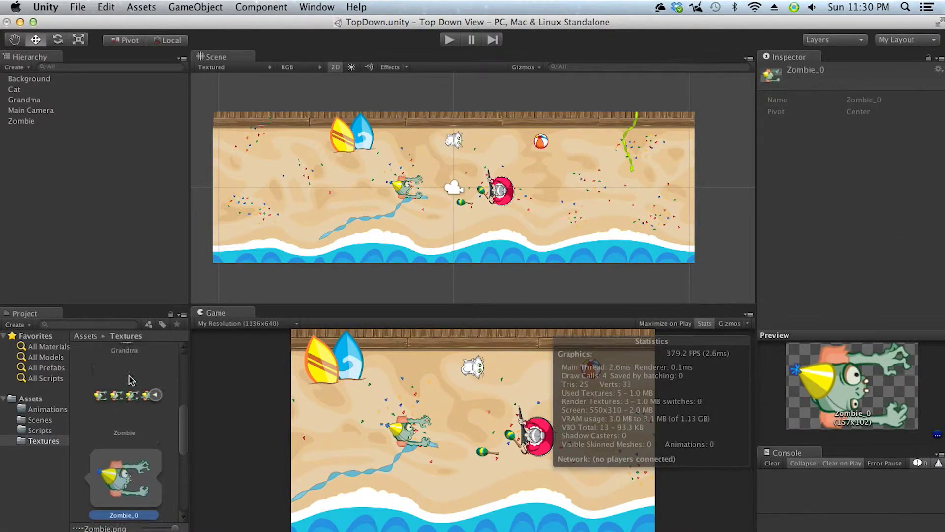
{"action": "left_click", "coordinate": [126, 397]}
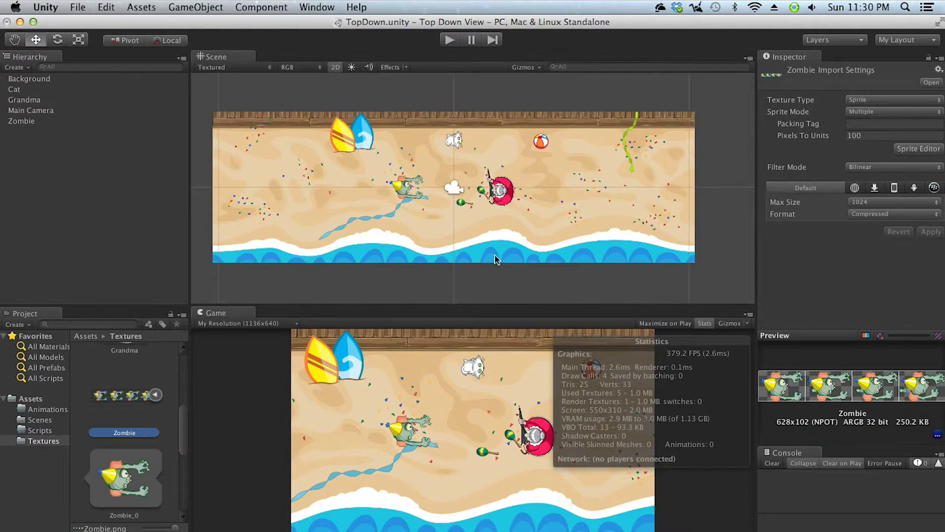
Step: Select the zombie in the scene and collapse the Zombie sprite sheet's individual sprites in the Textures folder
{"action": "left_click", "coordinate": [494, 202]}
{"action": "left_click", "coordinate": [455, 142]}
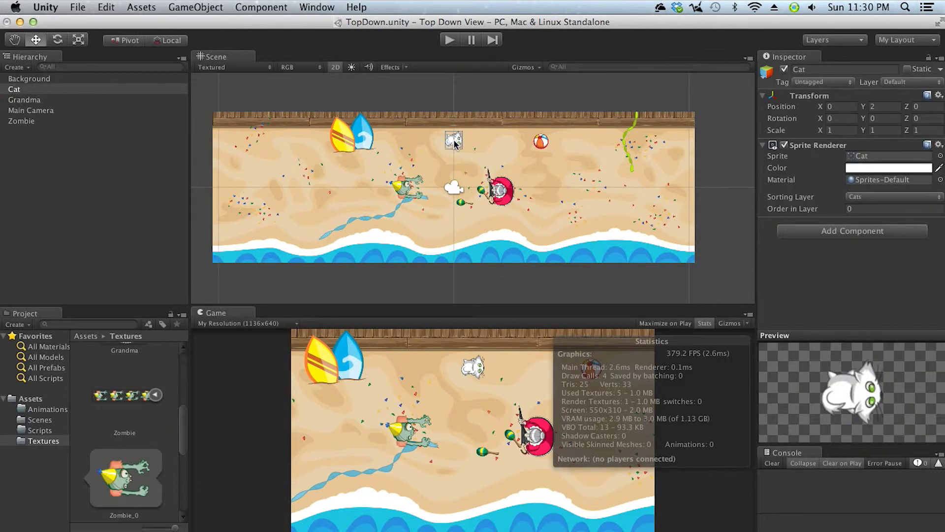
{"action": "left_click", "coordinate": [405, 188]}
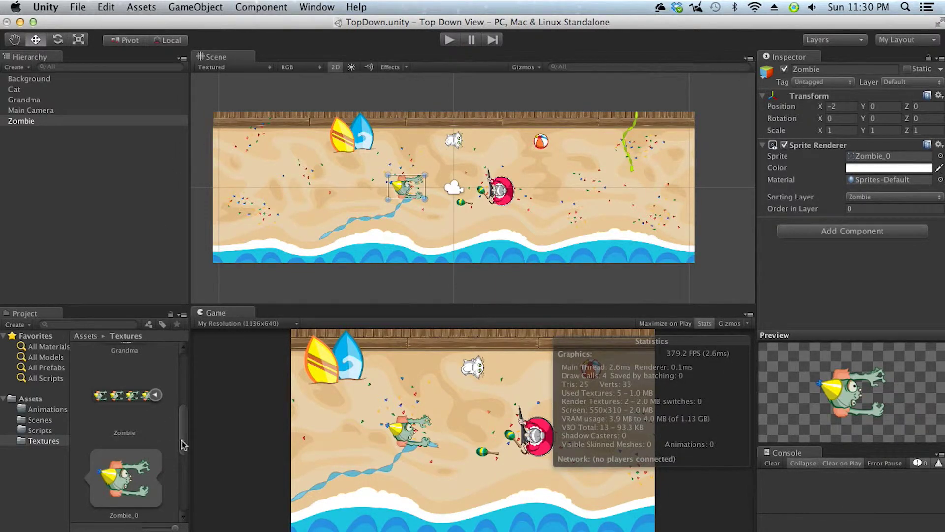
{"action": "left_click", "coordinate": [156, 395]}
{"action": "scroll", "coordinate": [158, 402], "scroll_direction": "up", "scroll_amount": 4}
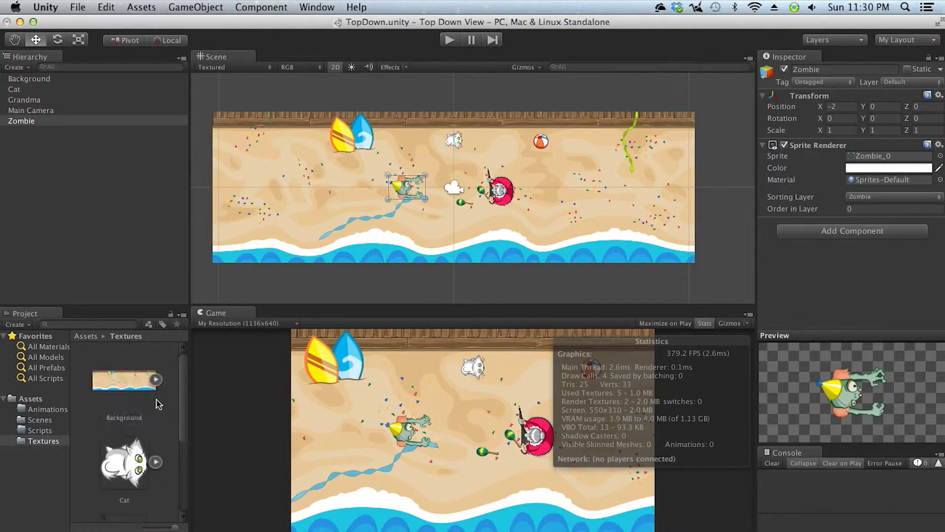
Step: Set the Cat texture's packing tag to TopDown and apply the import settings
{"action": "left_click", "coordinate": [131, 459]}
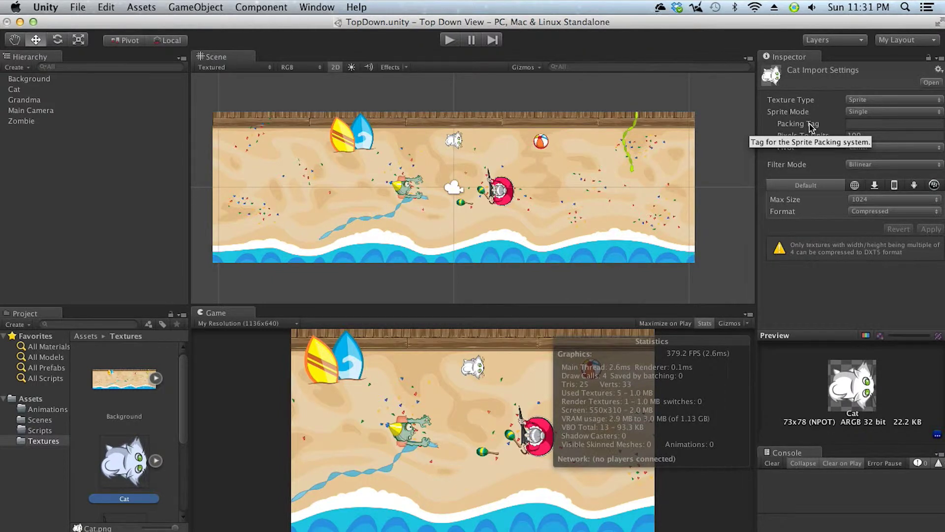
{"action": "left_click", "coordinate": [864, 125]}
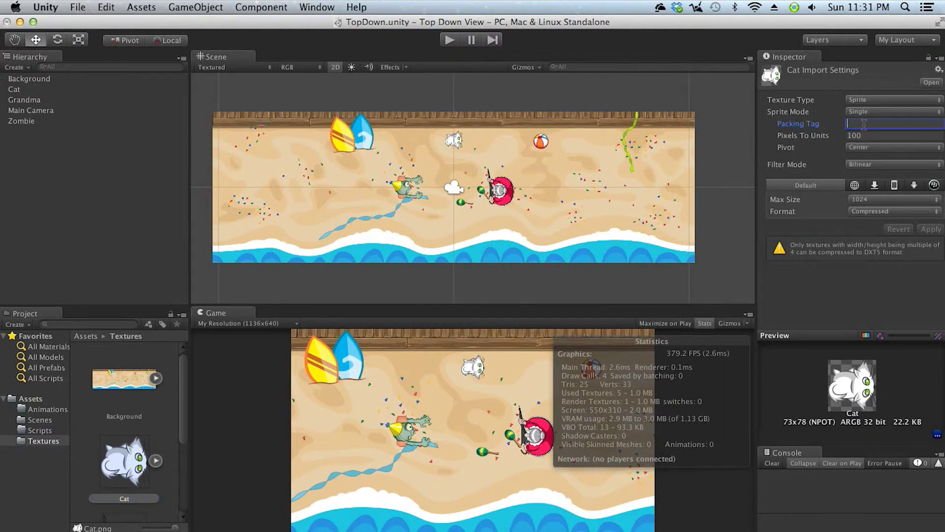
{"action": "type", "text": "TopDown"}
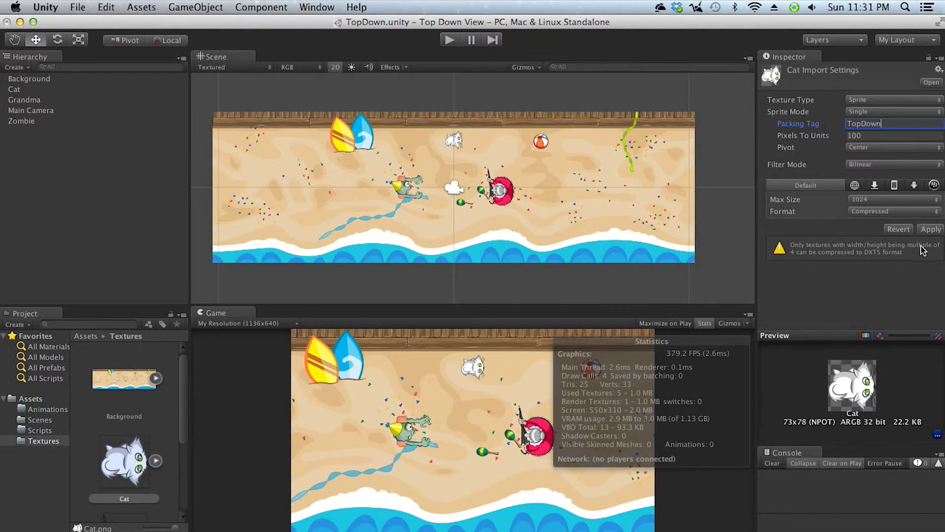
{"action": "left_click", "coordinate": [931, 229]}
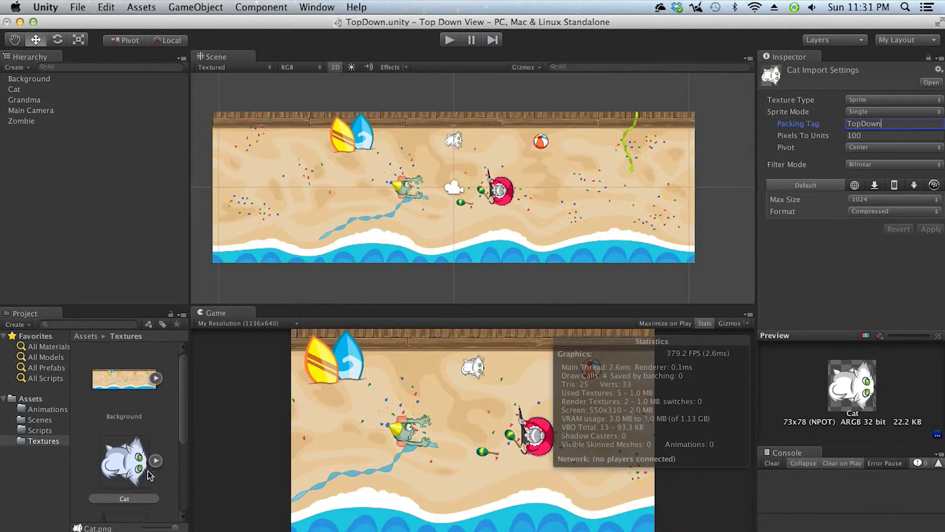
Step: Set the Grandma texture's packing tag to TopDown and apply the import settings
{"action": "left_click_drag", "start_coordinate": [190, 429], "coordinate": [179, 472]}
{"action": "key", "text": "Down"}
{"action": "left_click", "coordinate": [858, 124]}
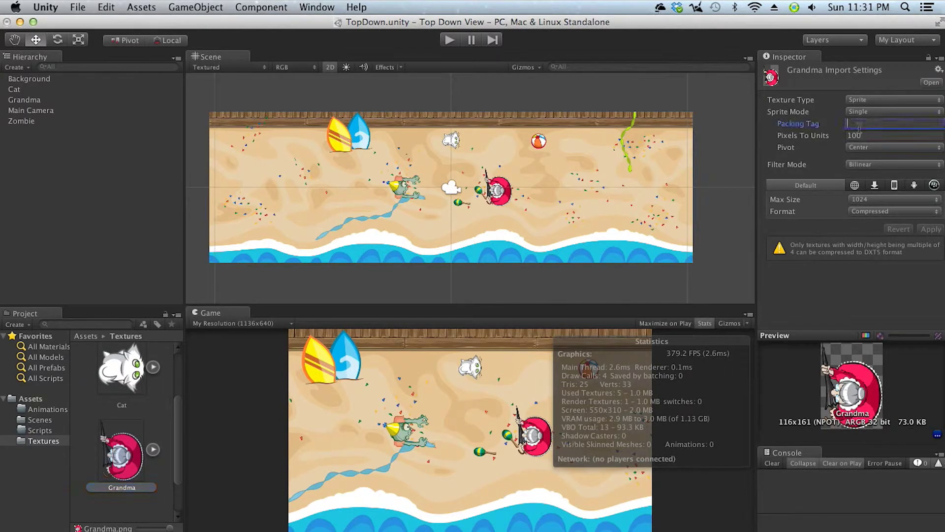
{"action": "type", "text": "TopDown"}
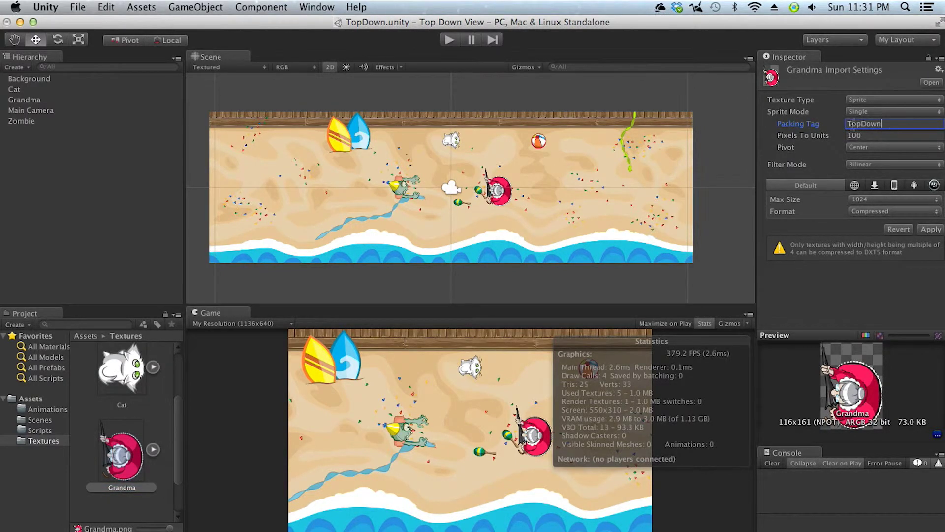
{"action": "left_click", "coordinate": [932, 230]}
Step: Set the Zombie sprite sheet's packing tag to TopDown and apply the import settings
{"action": "left_click_drag", "start_coordinate": [178, 459], "coordinate": [177, 495]}
{"action": "left_click", "coordinate": [144, 477]}
{"action": "left_click", "coordinate": [878, 124]}
{"action": "type", "text": "TopDown"}
{"action": "left_click", "coordinate": [931, 232]}
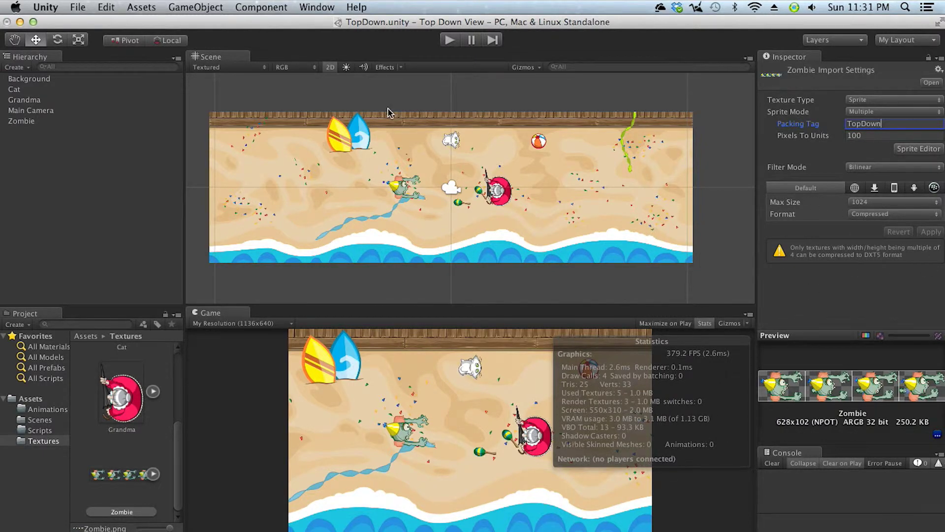
Step: Open the Sprite Packer window and dock it next to the Scene view
{"action": "left_click", "coordinate": [317, 8]}
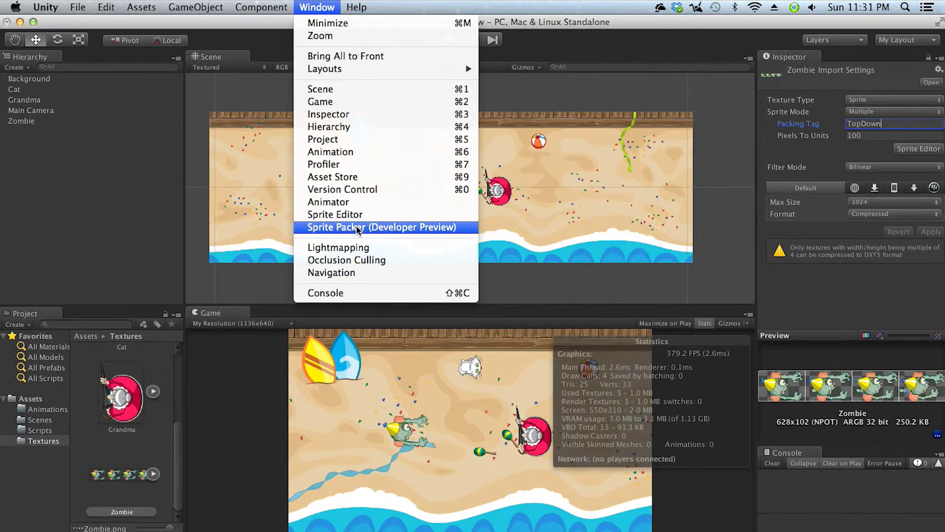
{"action": "left_click", "coordinate": [328, 228]}
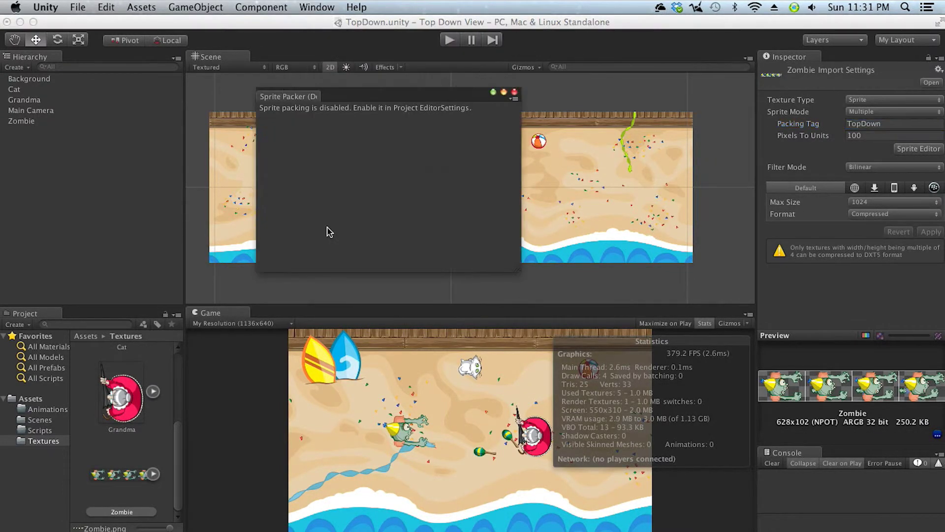
{"action": "left_click_drag", "start_coordinate": [295, 95], "coordinate": [273, 60]}
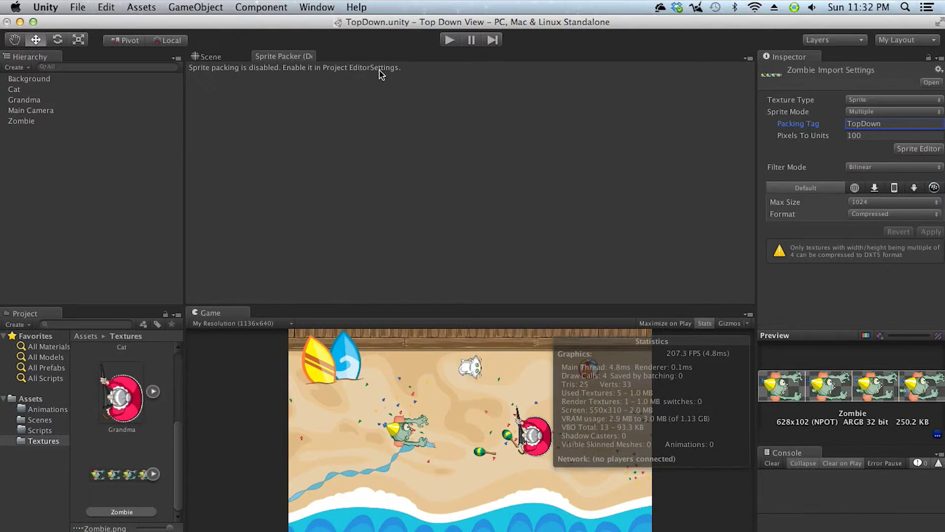
Step: Set the Sprite Packer mode to Always Enabled in the project's editor settings
{"action": "left_click", "coordinate": [112, 8]}
{"action": "mouse_move", "coordinate": [215, 287]}
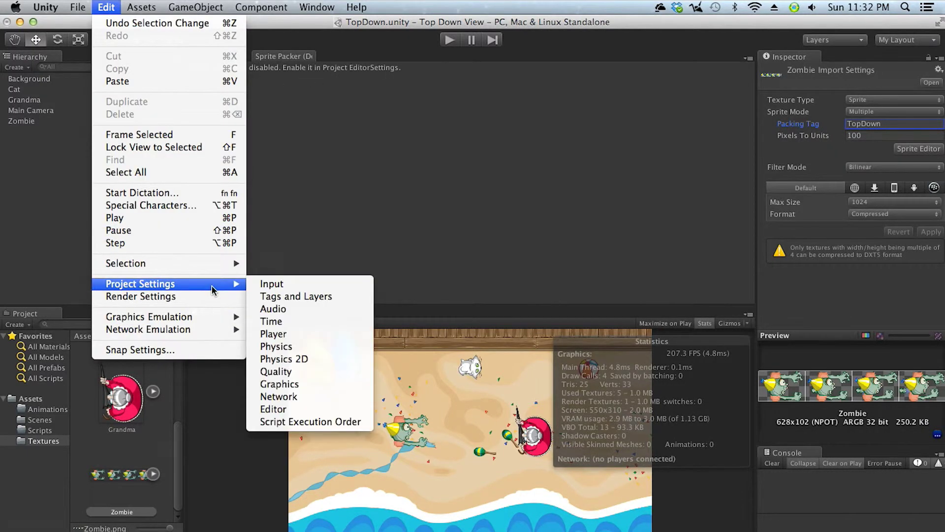
{"action": "left_click", "coordinate": [286, 412]}
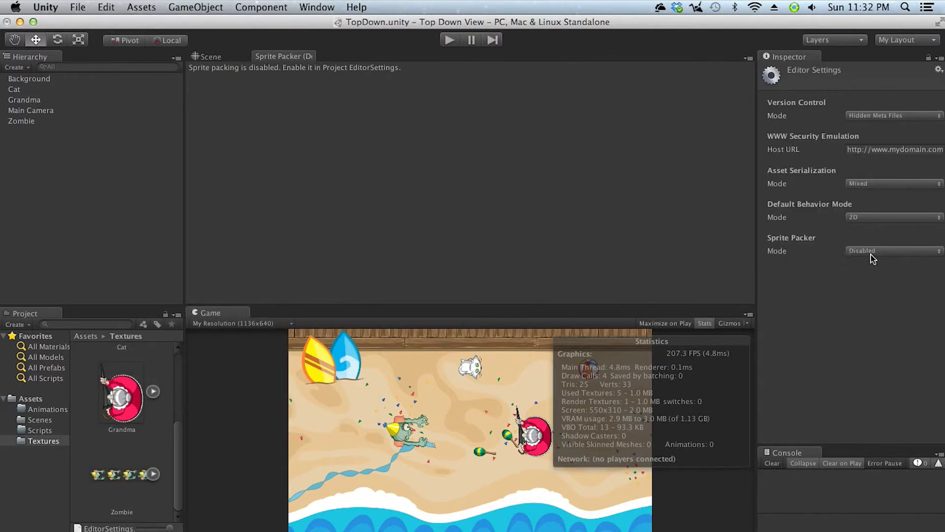
{"action": "left_click", "coordinate": [884, 253]}
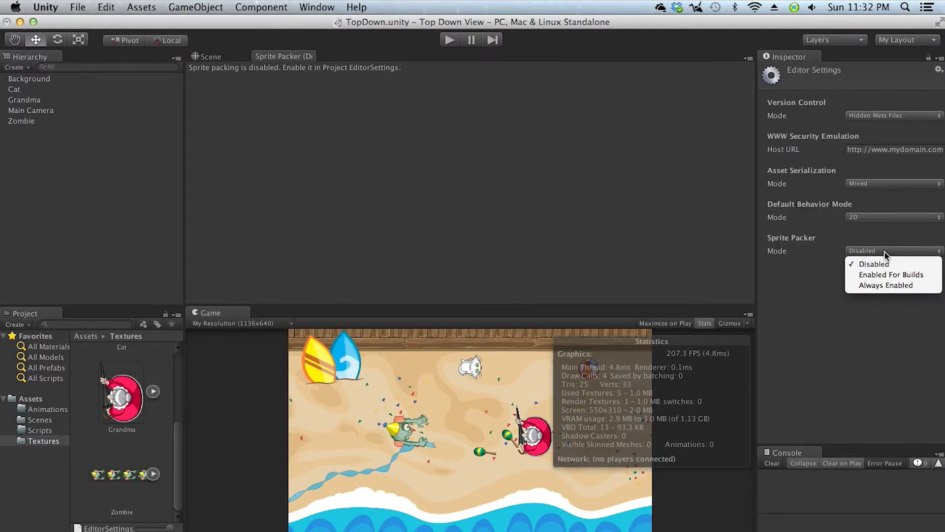
{"action": "left_click", "coordinate": [891, 286]}
{"action": "left_click", "coordinate": [348, 99]}
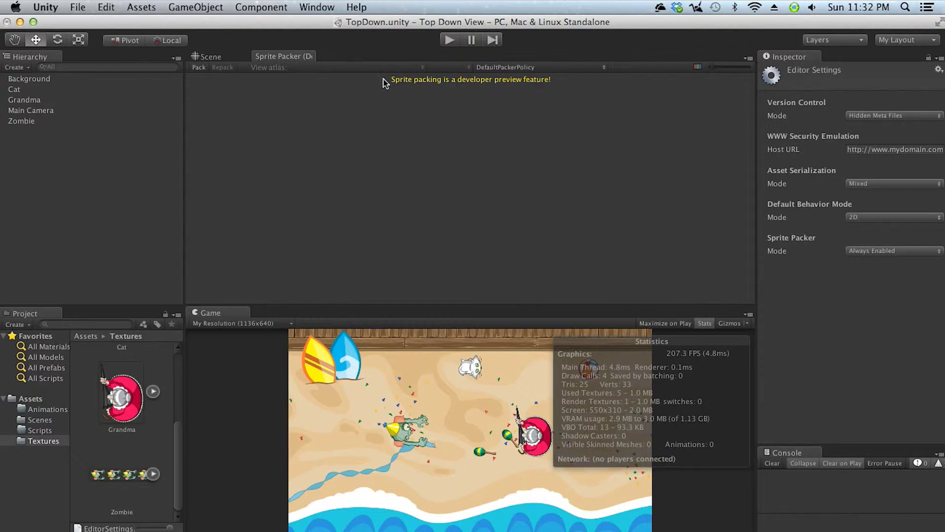
Step: Look through the sprite properties of the Cat, Grandma and Zombie objects in the scene
{"action": "left_click", "coordinate": [22, 100]}
{"action": "left_click", "coordinate": [15, 90]}
{"action": "left_click", "coordinate": [16, 80]}
{"action": "left_click", "coordinate": [16, 91]}
{"action": "left_click", "coordinate": [21, 121]}
{"action": "left_click", "coordinate": [21, 99]}
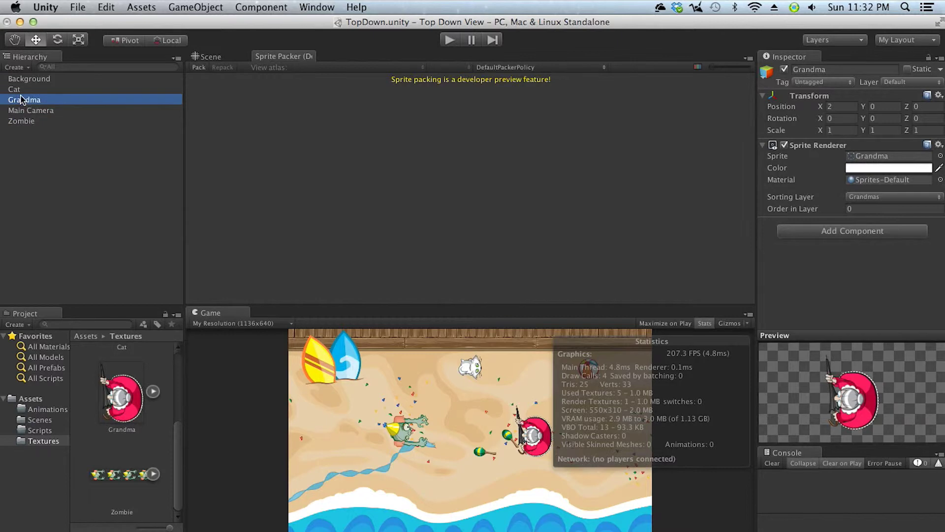
{"action": "left_click", "coordinate": [16, 91]}
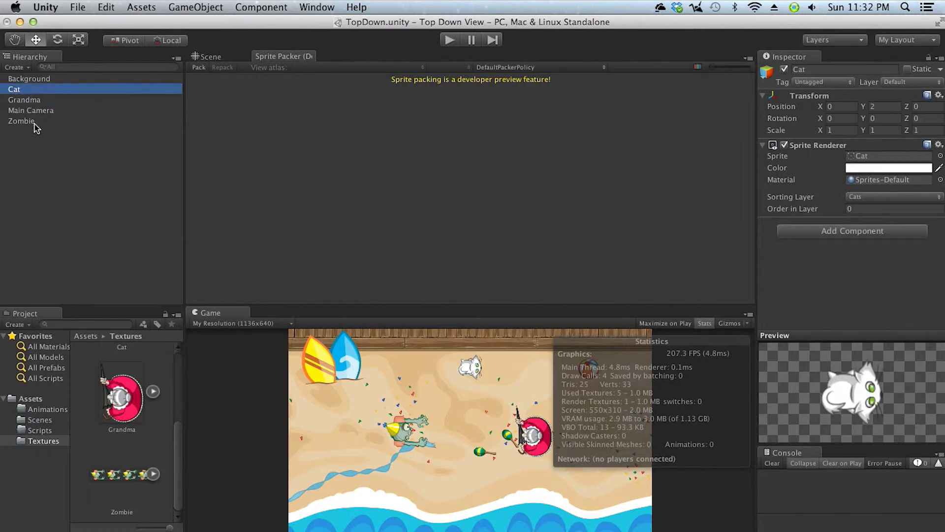
Step: Check the Grandma texture's packing tag and pack the tagged sprites into an atlas
{"action": "left_click", "coordinate": [116, 420]}
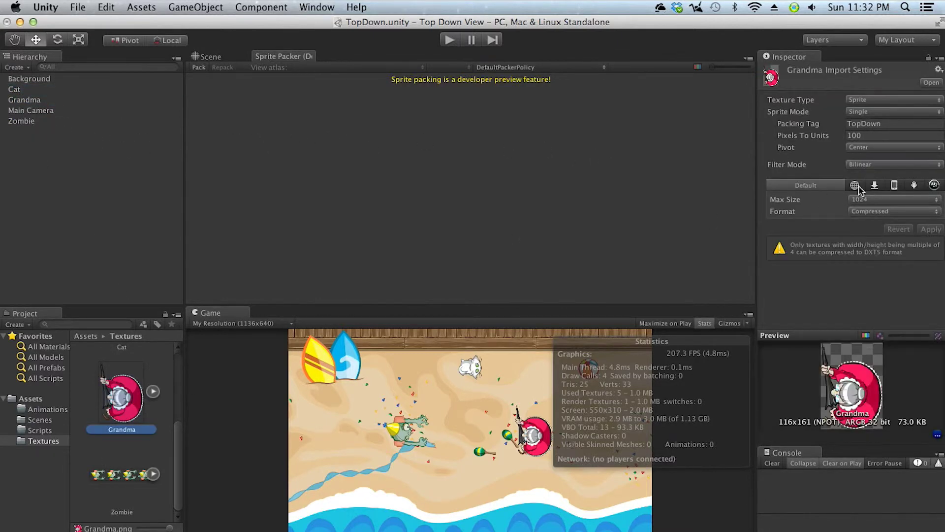
{"action": "left_click", "coordinate": [887, 125]}
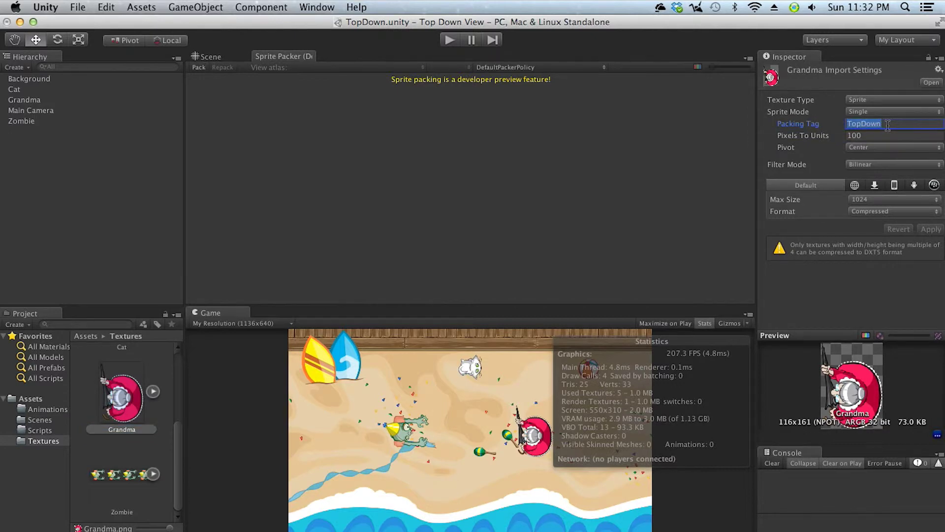
{"action": "left_click", "coordinate": [363, 117]}
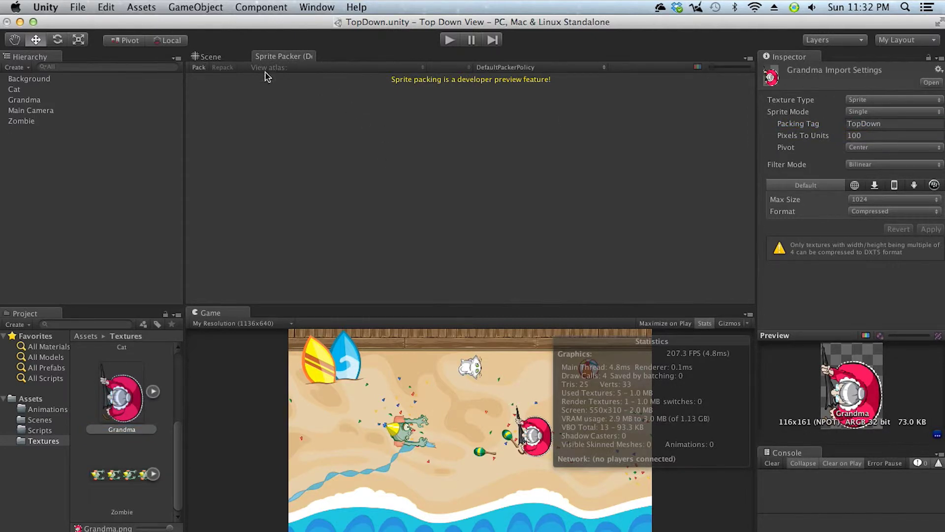
{"action": "left_click", "coordinate": [199, 69]}
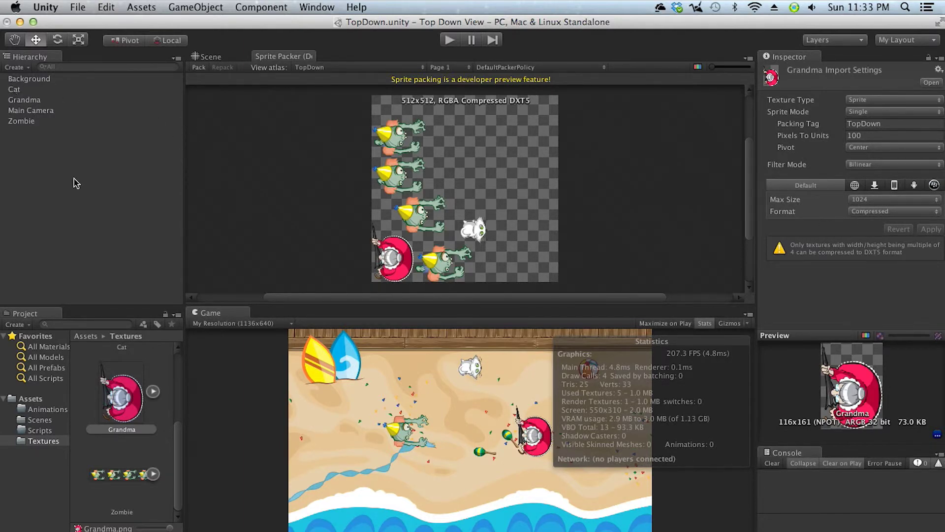
Step: Review the import settings of the Grandma, Zombie and Cat textures against the packed atlas
{"action": "left_click", "coordinate": [127, 397]}
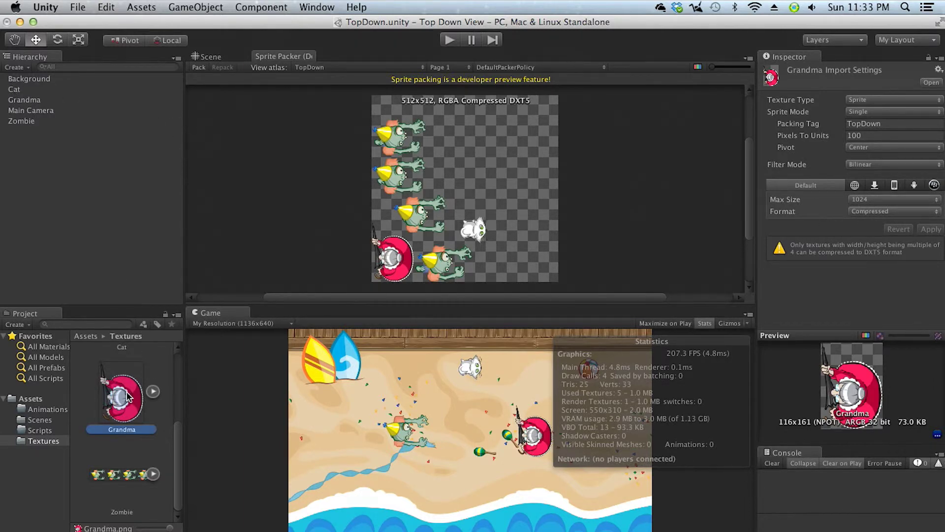
{"action": "left_click", "coordinate": [131, 475]}
{"action": "left_click_drag", "start_coordinate": [177, 448], "coordinate": [177, 412]}
{"action": "left_click", "coordinate": [127, 405]}
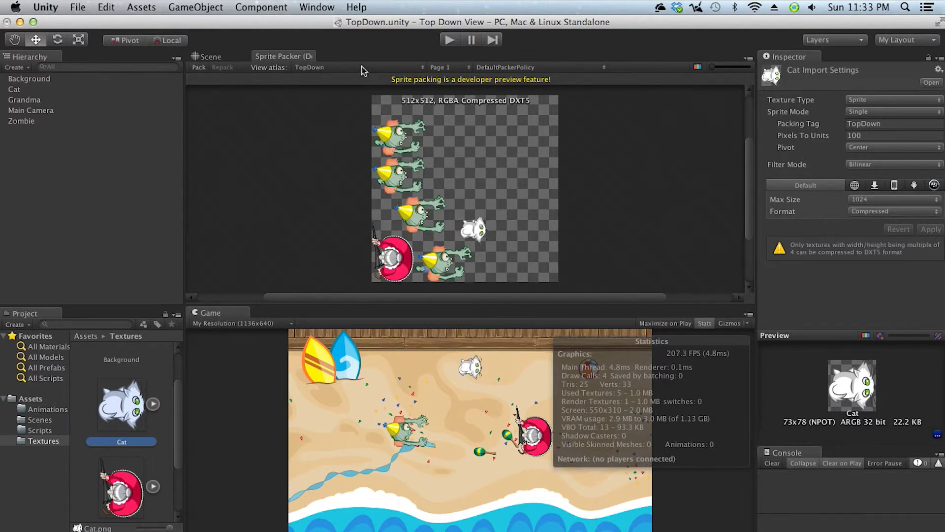
Step: Examine the available atlas, page and packing policy choices in the Sprite Packer
{"action": "left_click", "coordinate": [422, 69]}
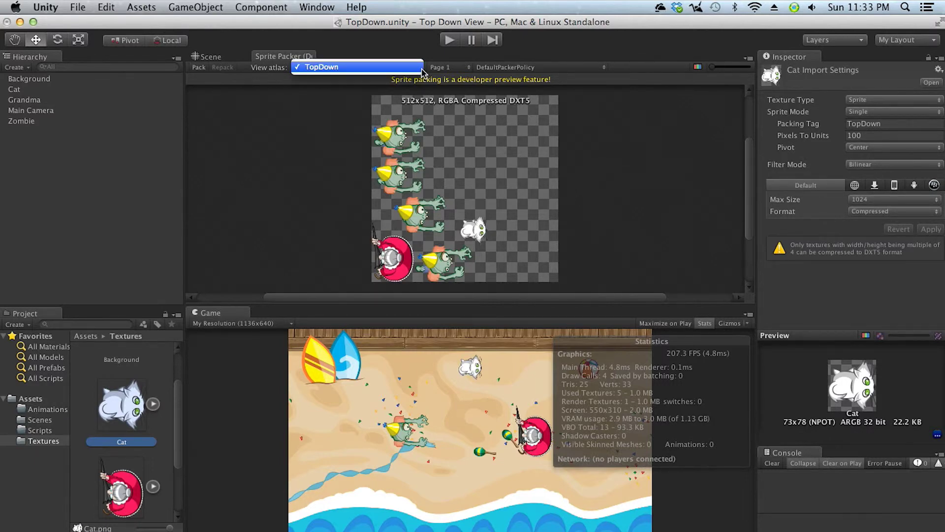
{"action": "left_click", "coordinate": [348, 103]}
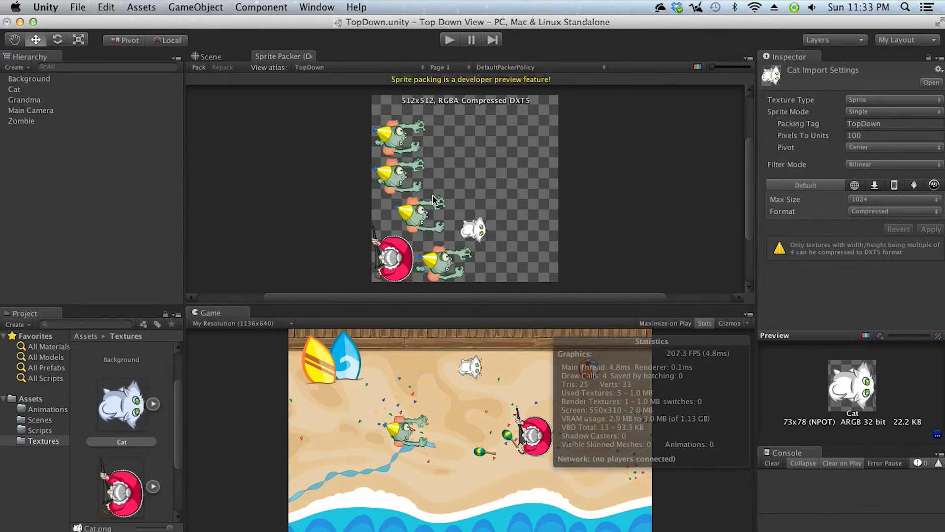
{"action": "left_click", "coordinate": [465, 68]}
{"action": "left_click", "coordinate": [575, 111]}
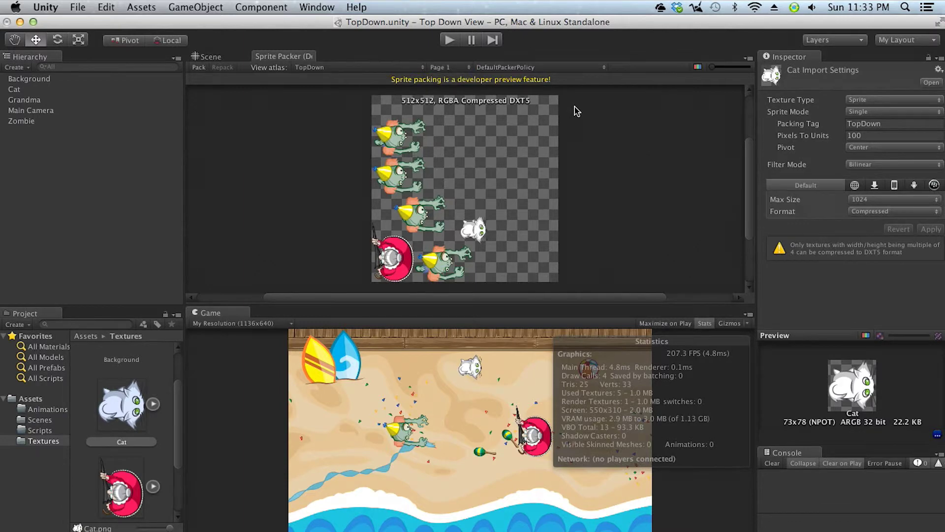
{"action": "left_click", "coordinate": [605, 68]}
{"action": "left_click", "coordinate": [621, 98]}
Step: Return to the Scene view, run the scene to check the draw calls in the statistics, and stop it
{"action": "left_click", "coordinate": [216, 57]}
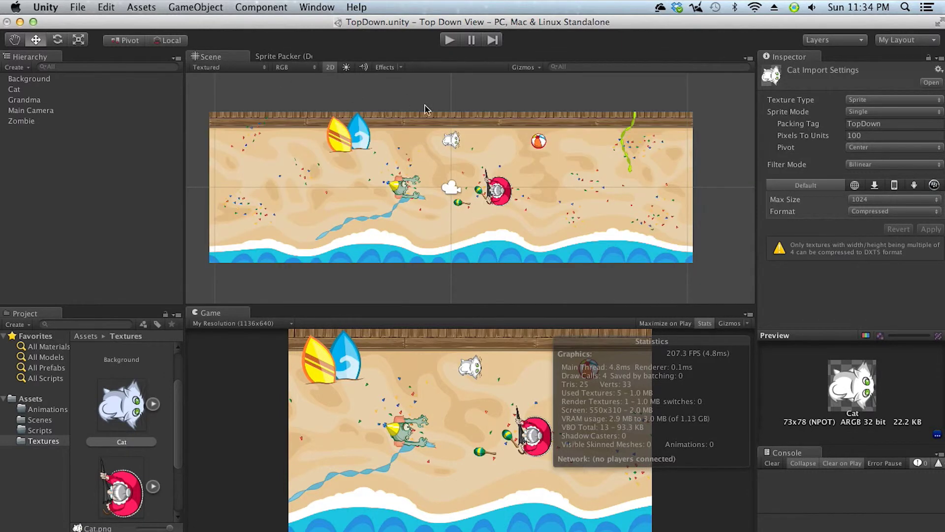
{"action": "left_click", "coordinate": [449, 41]}
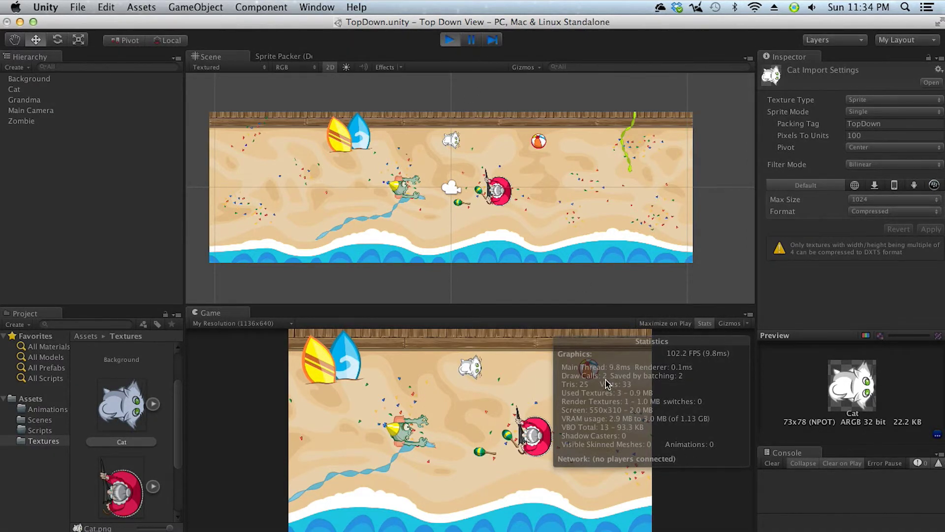
{"action": "left_click", "coordinate": [471, 42]}
{"action": "left_click", "coordinate": [449, 39]}
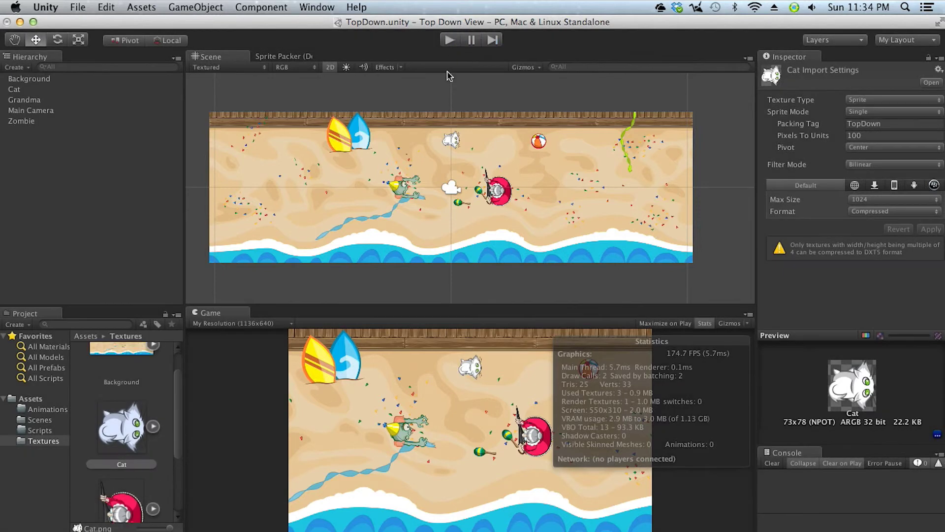
Step: Show the Sprite Packer again, set the Cat texture's format to 16 bits and apply the change
{"action": "left_click", "coordinate": [283, 57]}
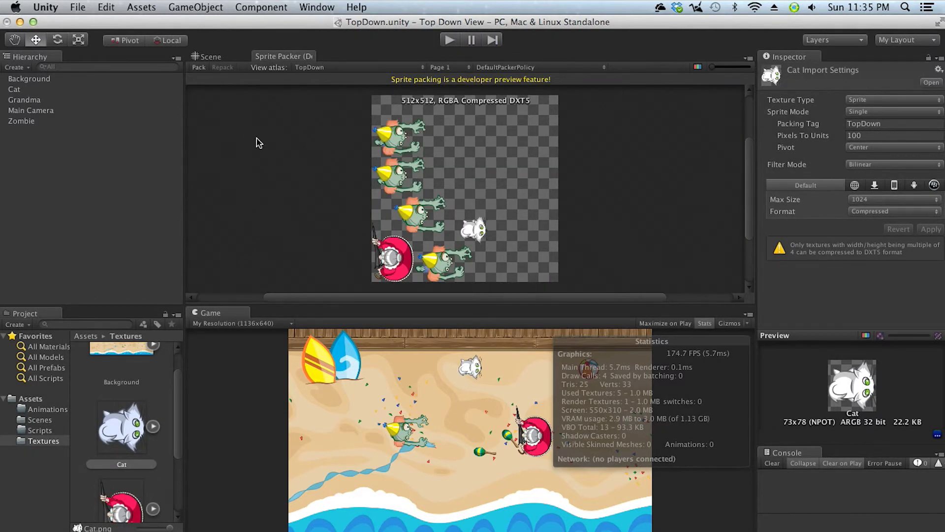
{"action": "left_click", "coordinate": [132, 426]}
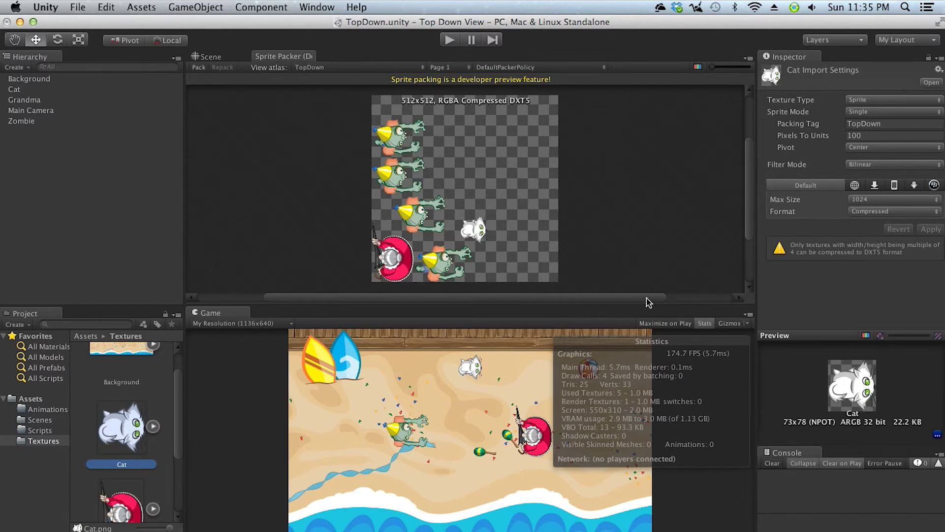
{"action": "left_click", "coordinate": [904, 212]}
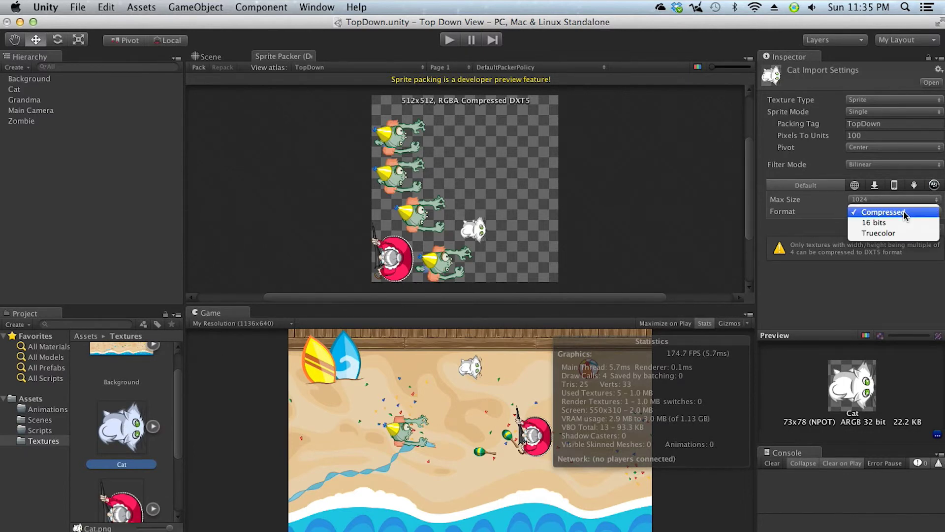
{"action": "left_click", "coordinate": [877, 223]}
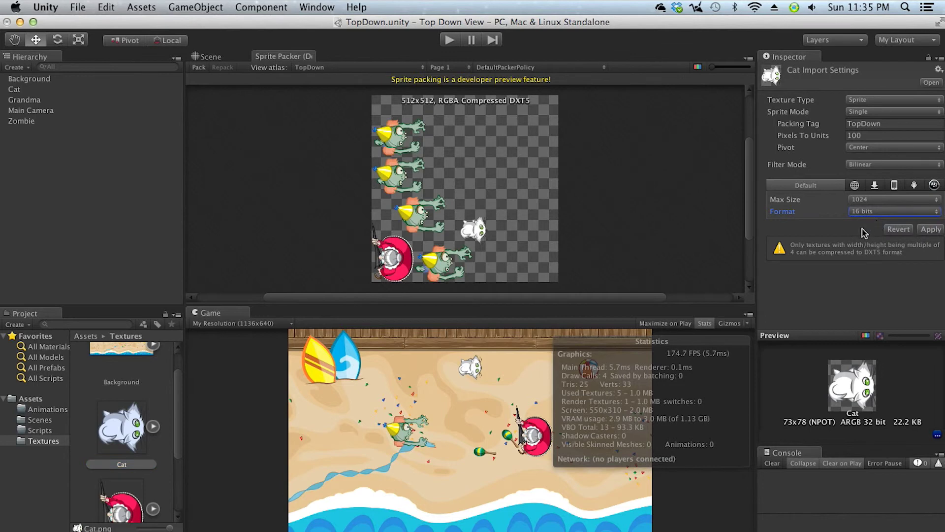
{"action": "left_click", "coordinate": [930, 230]}
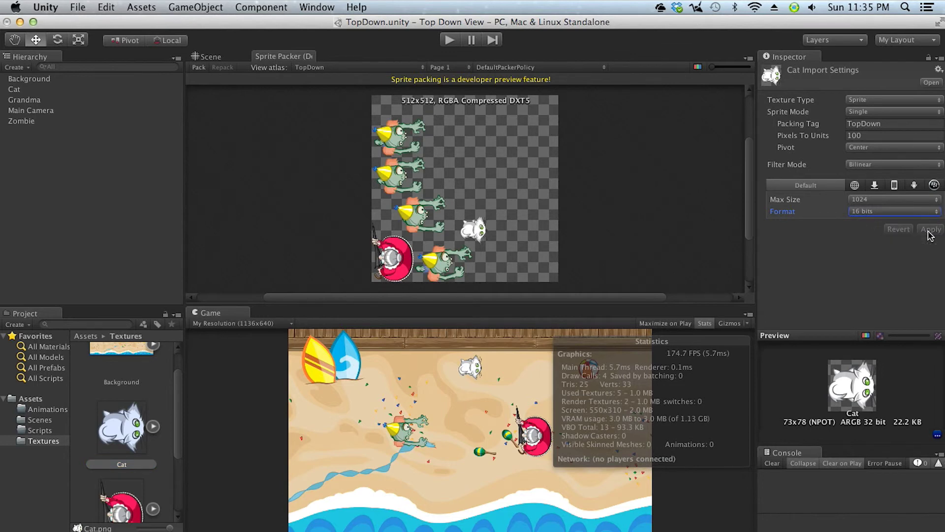
{"action": "left_click", "coordinate": [889, 124]}
{"action": "left_click", "coordinate": [835, 252]}
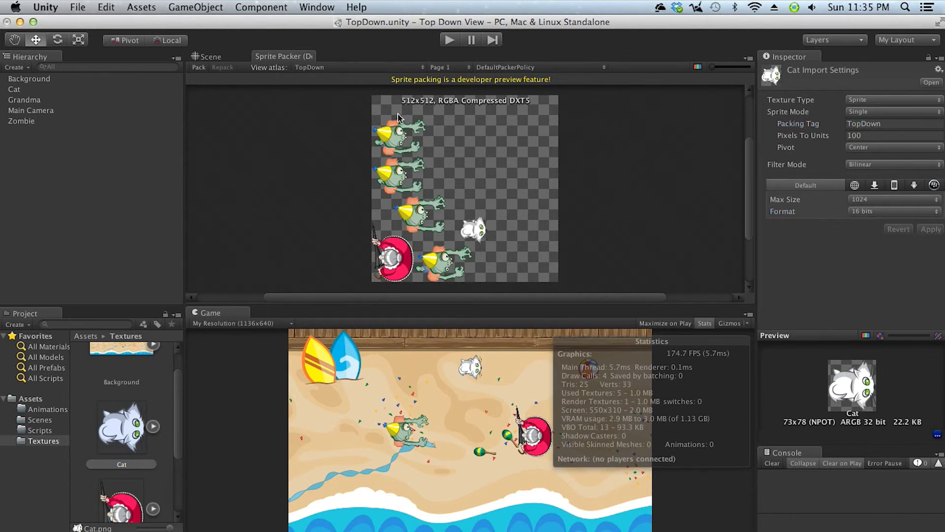
Step: Repack the sprites and compare the TopDown (Group 1) and TopDown (Group 0) atlases
{"action": "left_click", "coordinate": [199, 67]}
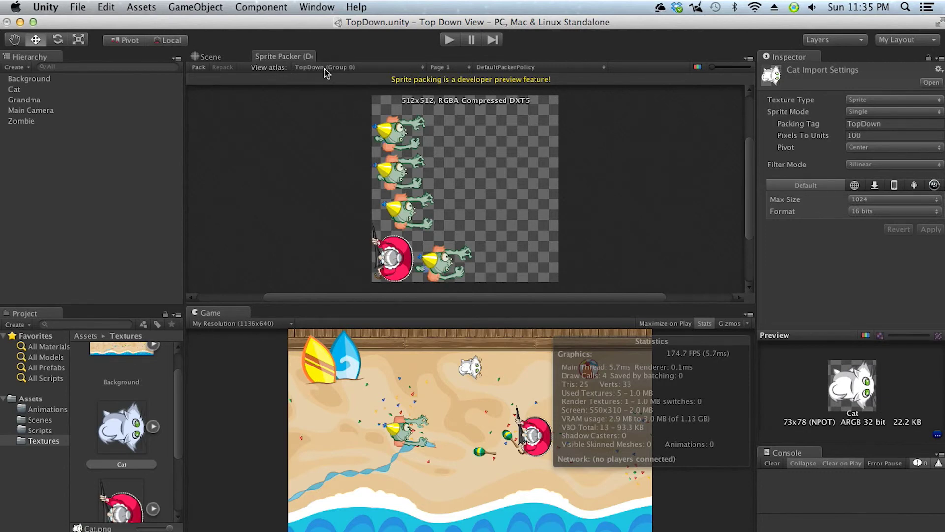
{"action": "left_click", "coordinate": [419, 68]}
{"action": "left_click", "coordinate": [358, 78]}
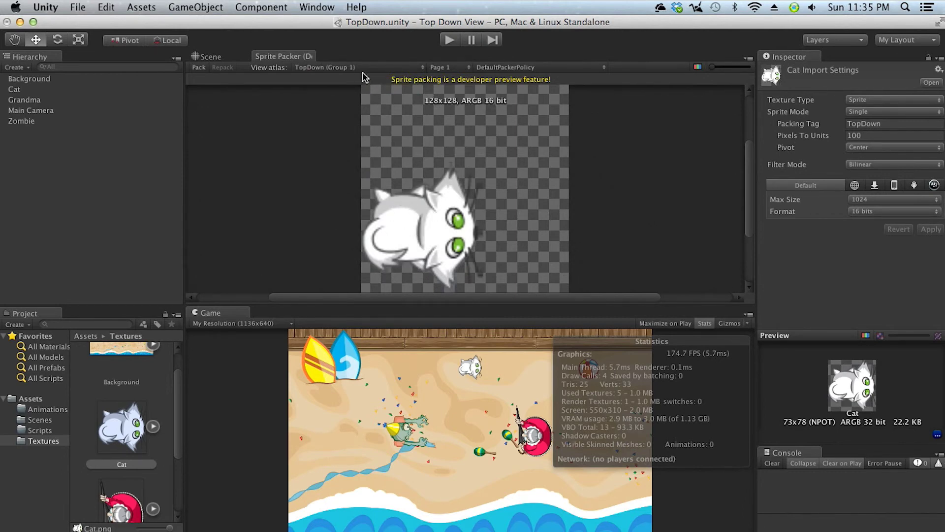
{"action": "left_click", "coordinate": [392, 69]}
{"action": "left_click", "coordinate": [433, 58]}
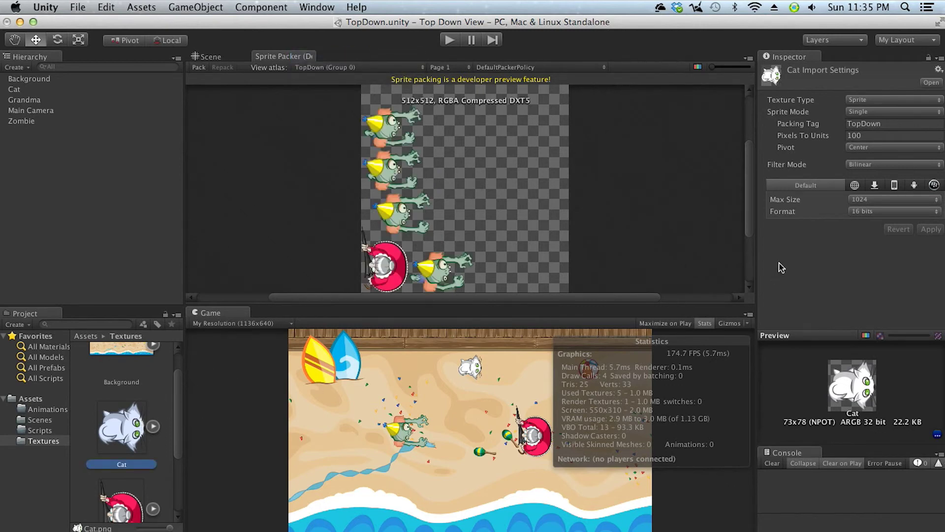
Step: Restore the Cat texture's format to Compressed, apply it and repack the sprites
{"action": "left_click", "coordinate": [884, 212]}
{"action": "left_click", "coordinate": [883, 202]}
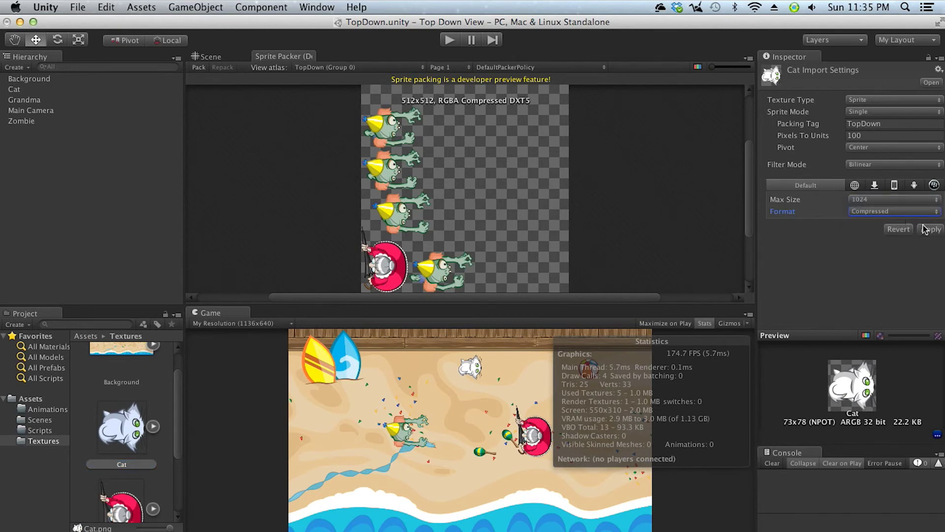
{"action": "left_click", "coordinate": [928, 229]}
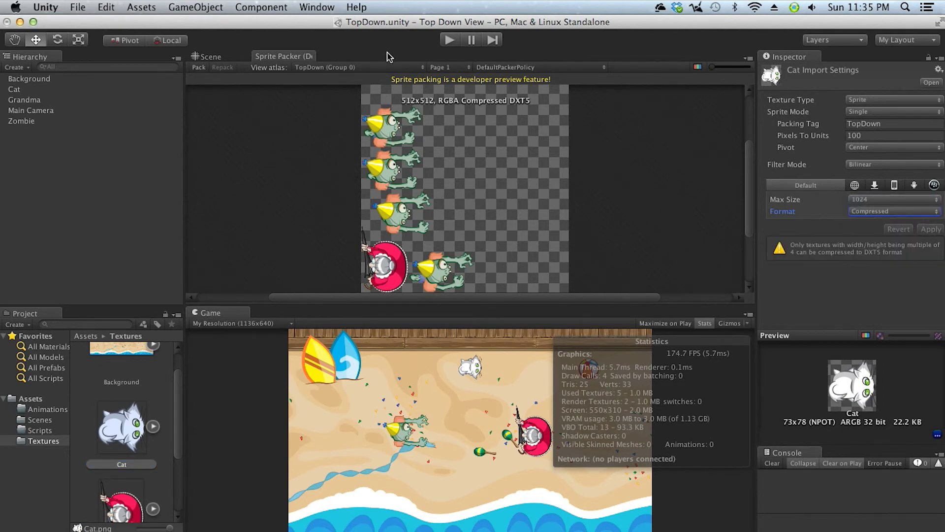
{"action": "left_click", "coordinate": [199, 68]}
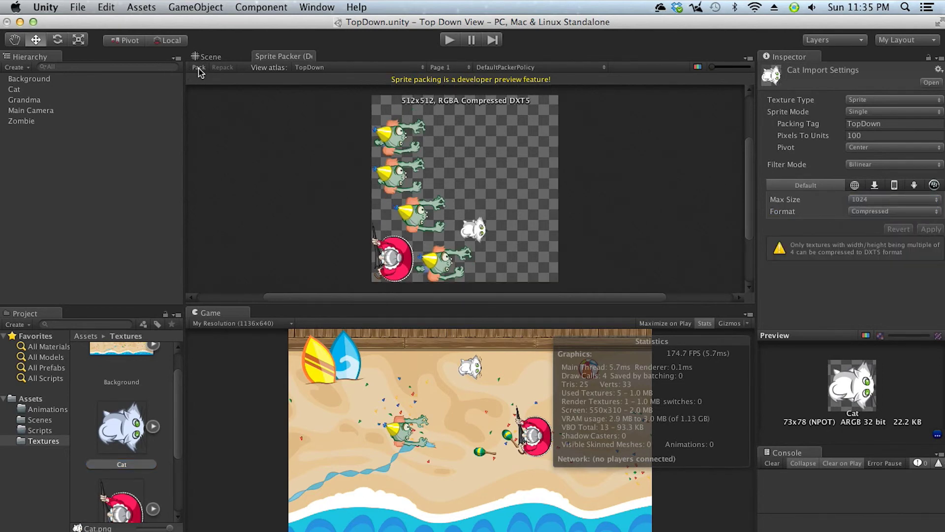